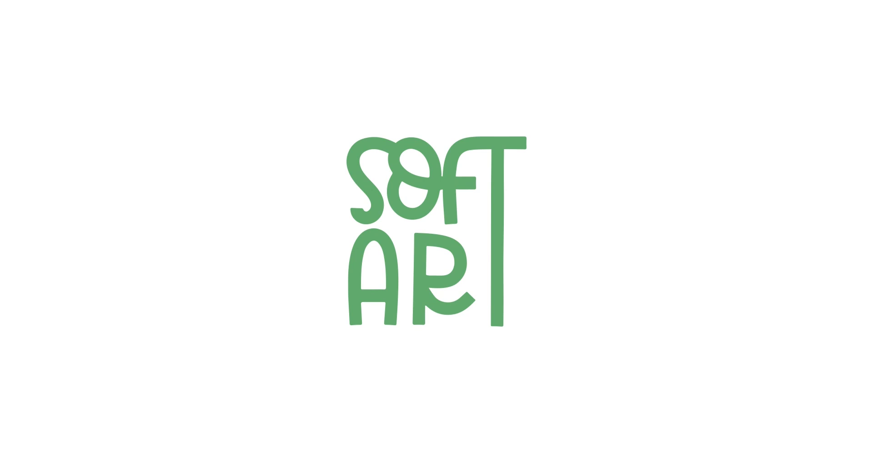
- Change the font of the three text lines Ultimate, Boss and Babe to Abstract Groovy
left_click_drag(510, 109, 382, 296)
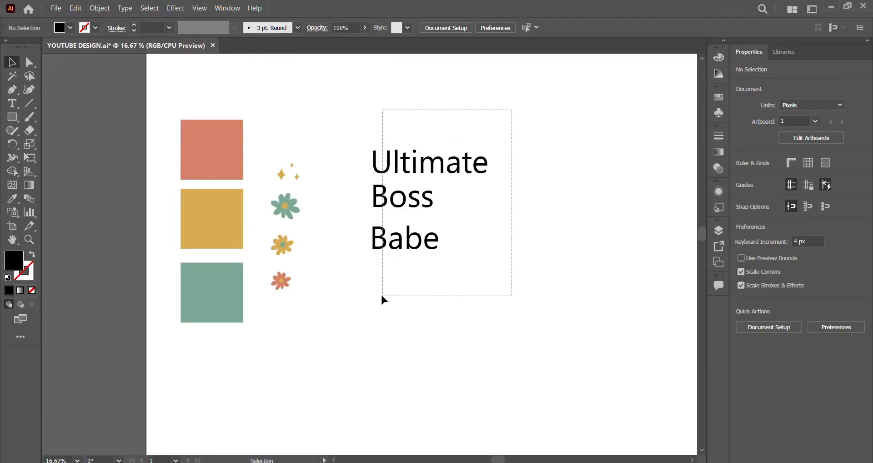
mouse_move(412, 241)
left_mouse_down()
mouse_move(426, 223)
mouse_move(422, 234)
left_mouse_up()
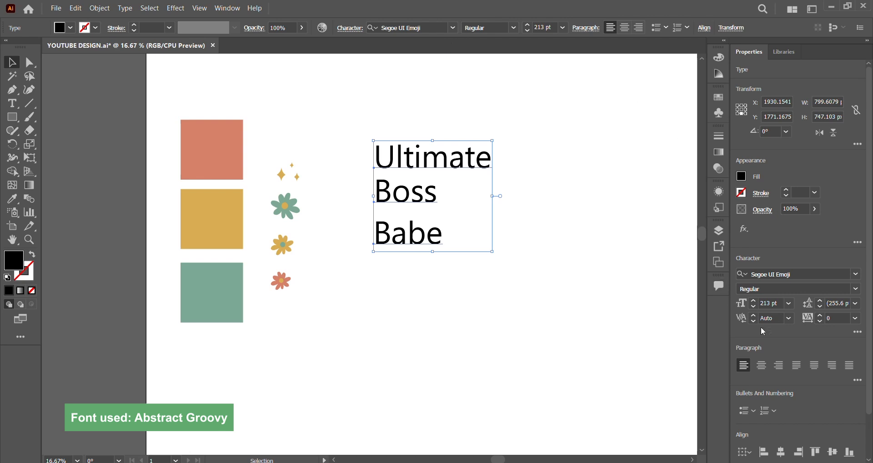
left_click(794, 273)
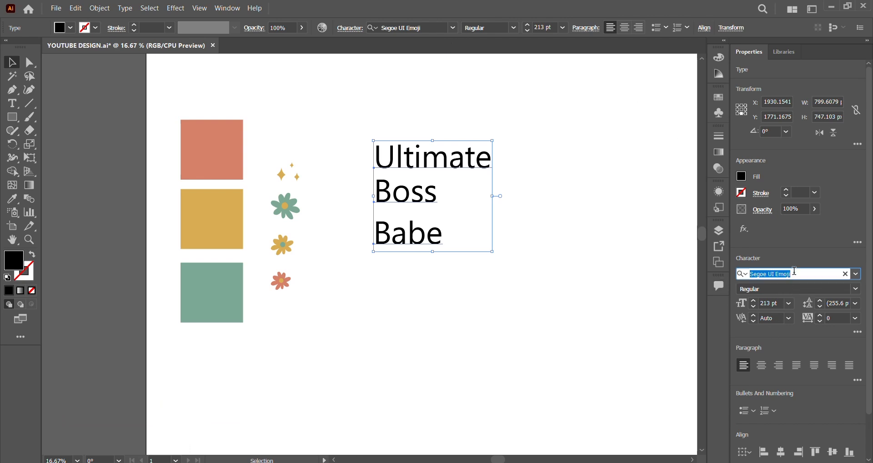
type("grr")
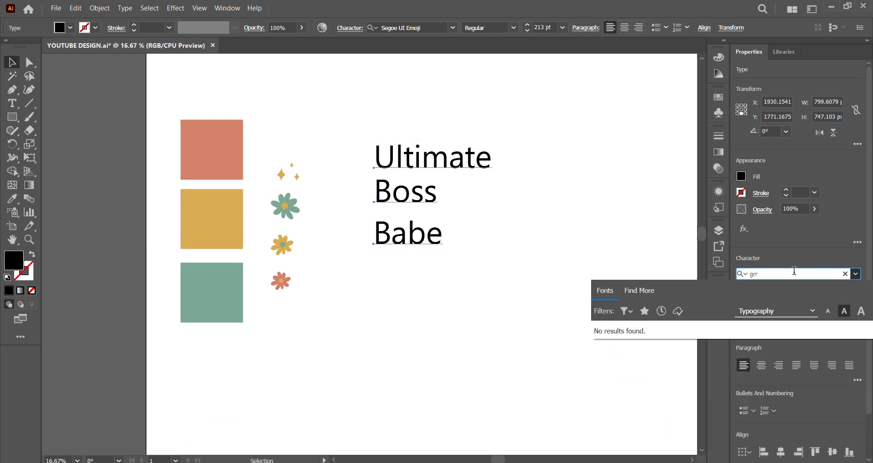
key("BackSpace")
type("oo")
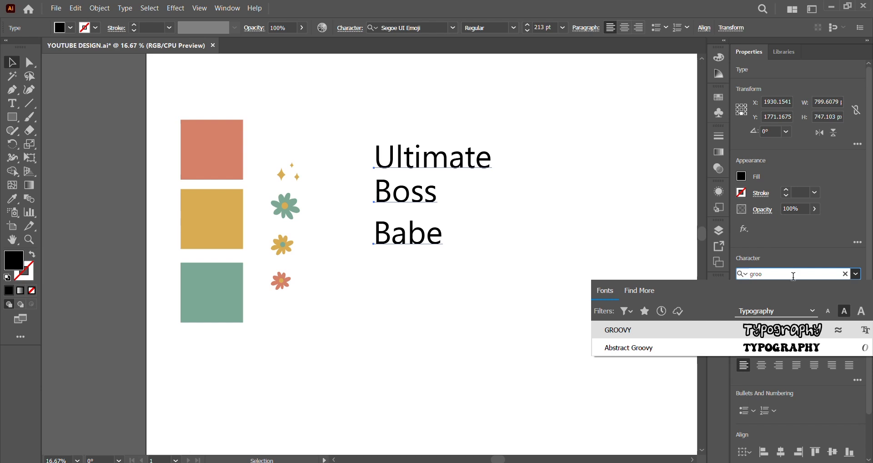
left_click(695, 348)
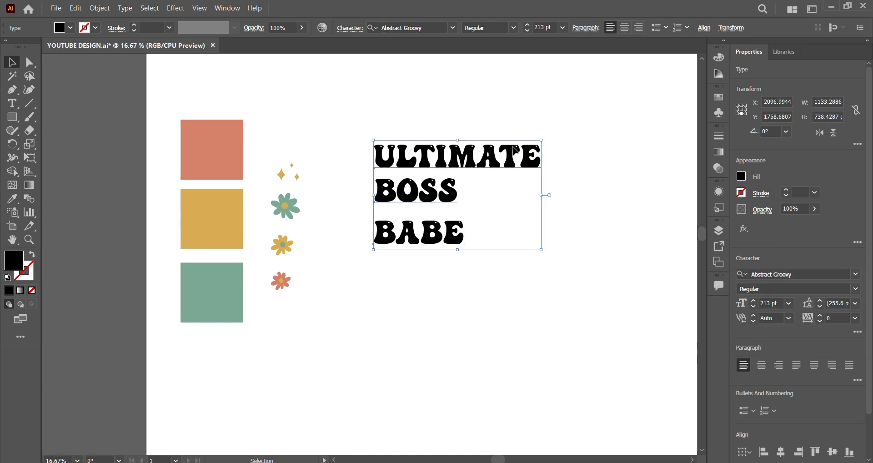
- Scale ULTIMATE down proportionally to the width of BOSS, about 560 px, and place it directly above BOSS
left_click(529, 210)
scroll(507, 150, "up", 2)
left_click(515, 155)
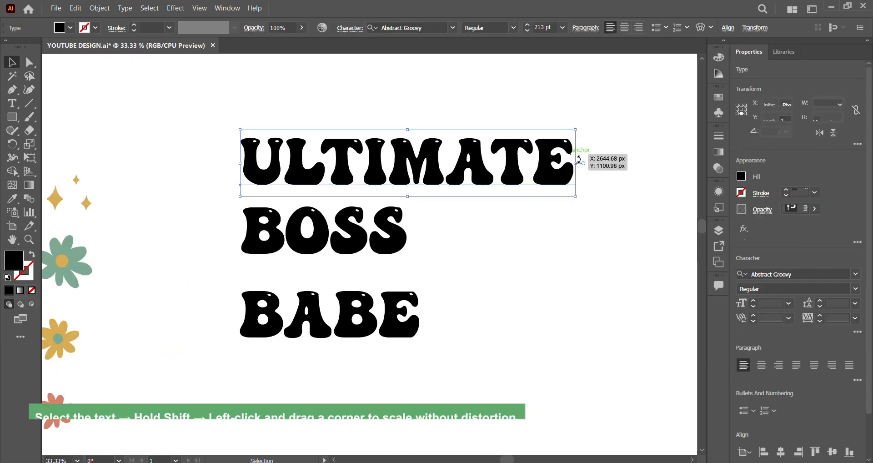
left_click_drag(579, 163, 406, 179)
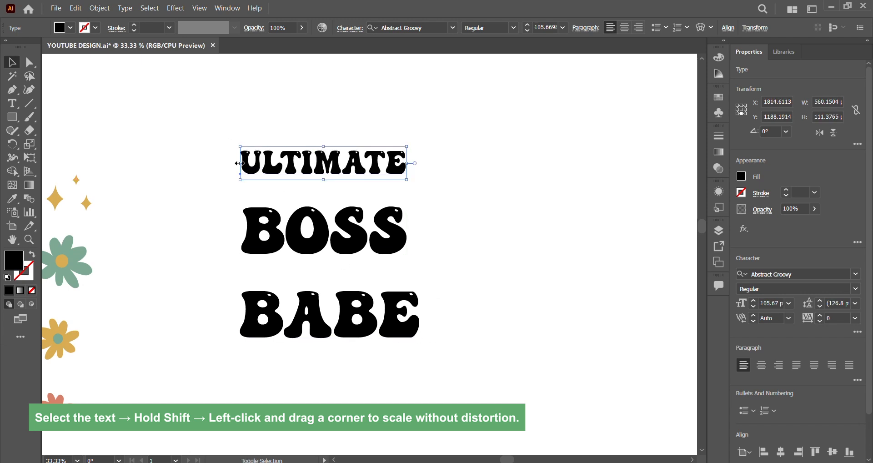
left_click_drag(239, 163, 241, 163)
left_click_drag(306, 175, 317, 190)
left_click(362, 272)
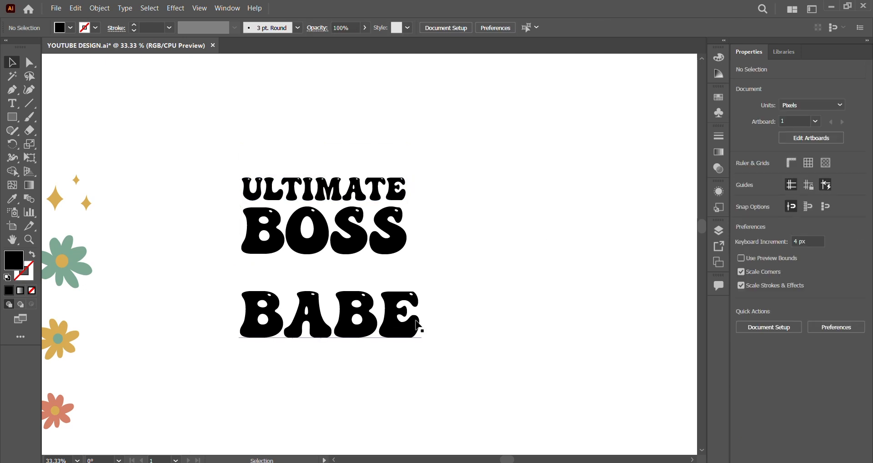
- Scale BABE down slightly to match the width of BOSS and move it directly below BOSS
left_click(416, 322)
left_click_drag(421, 316, 406, 319)
left_click_drag(239, 318, 273, 291)
left_click(477, 137)
- Centre the paragraph text of all three words and align them on their horizontal centres
left_click_drag(477, 136, 210, 381)
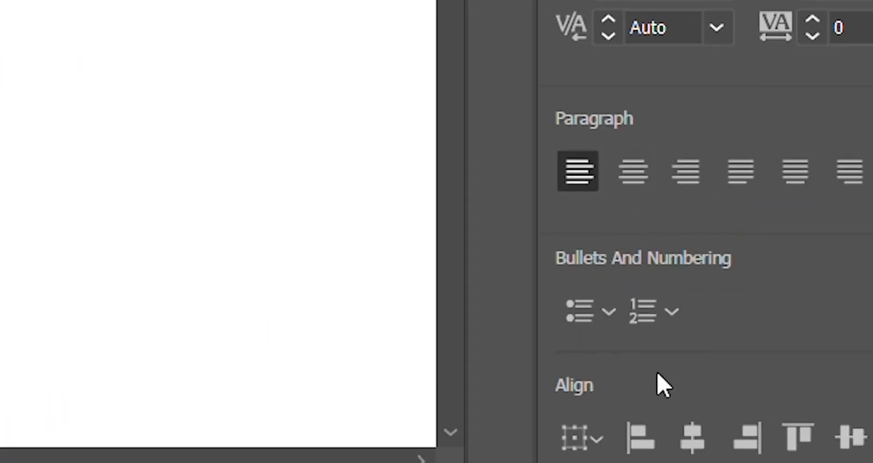
left_click(631, 168)
left_click(694, 446)
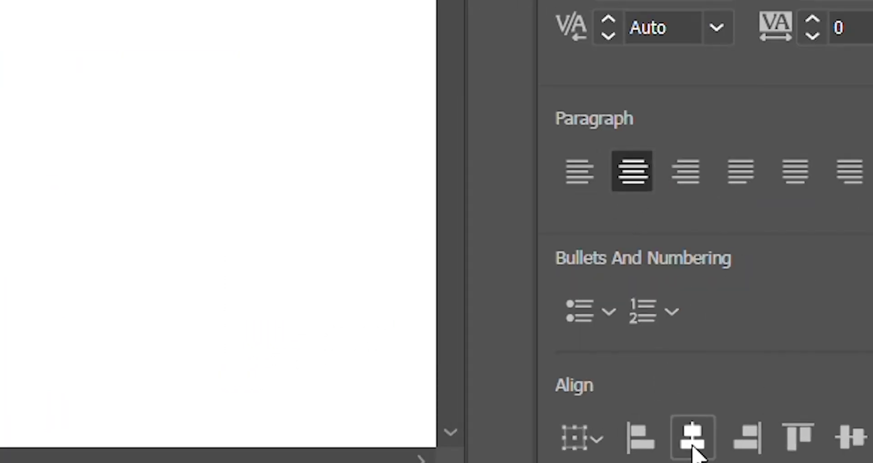
left_click_drag(277, 226, 370, 225)
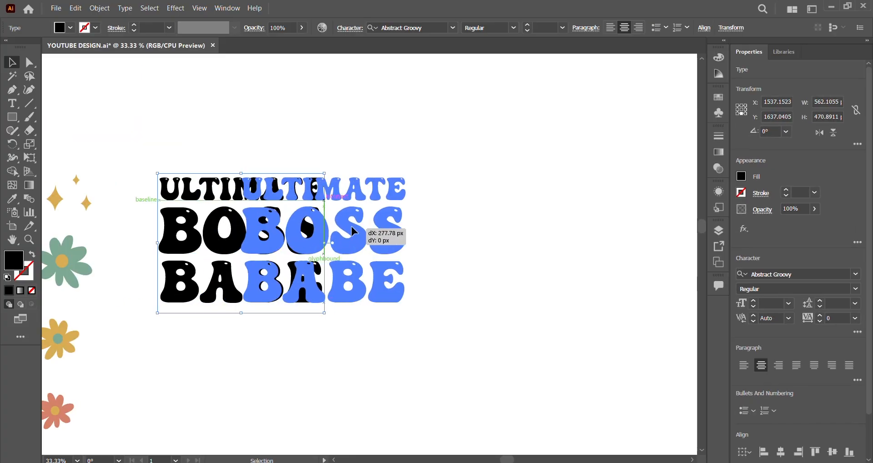
key("a")
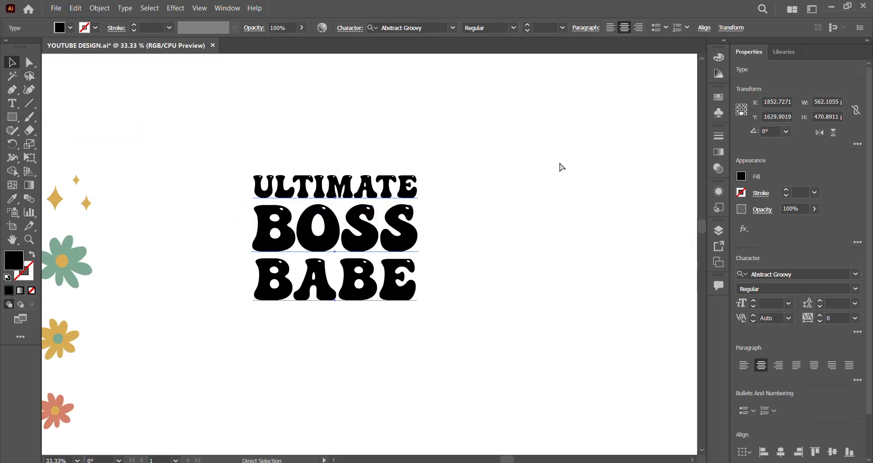
key("v")
- Apply a horizontal Wave envelope warp with a 25% bend to the three words
left_click(700, 28)
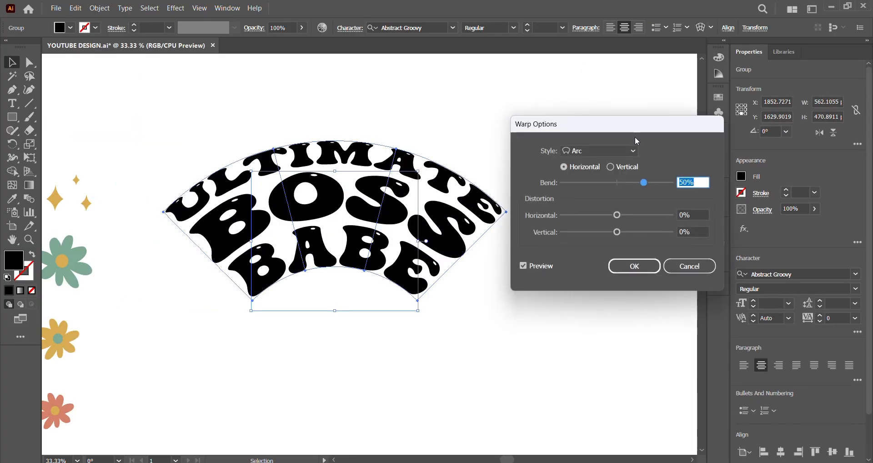
left_click(614, 152)
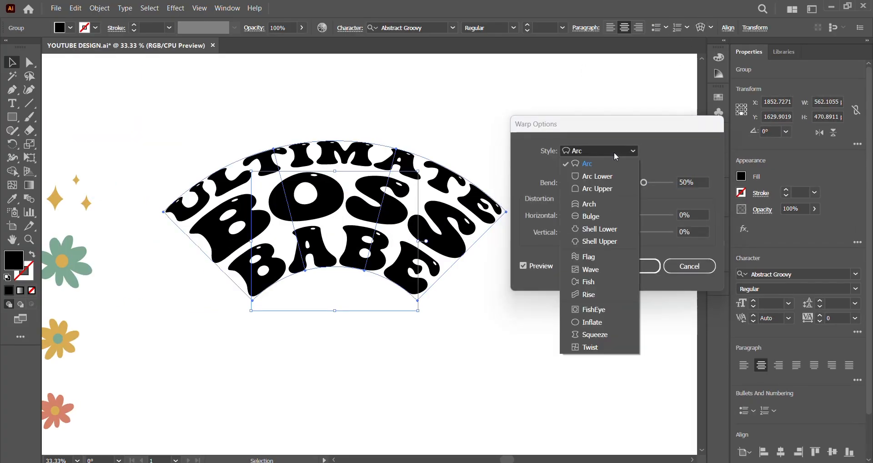
left_click(595, 273)
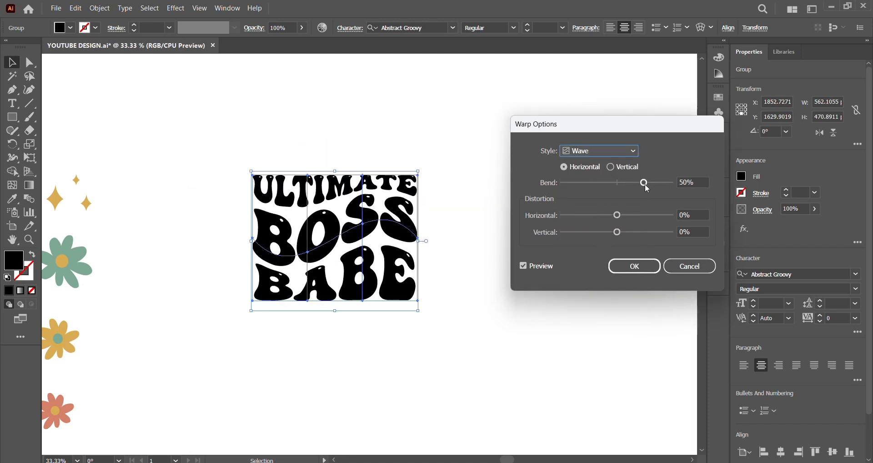
left_click_drag(645, 184, 638, 184)
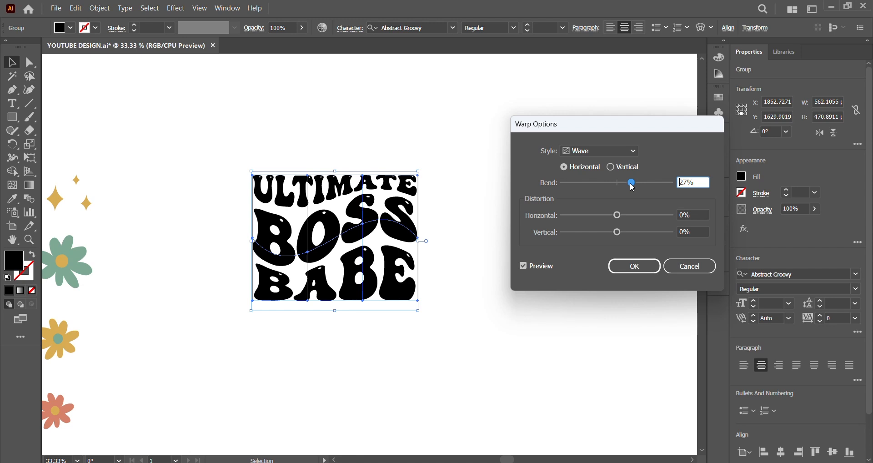
double_click(689, 181)
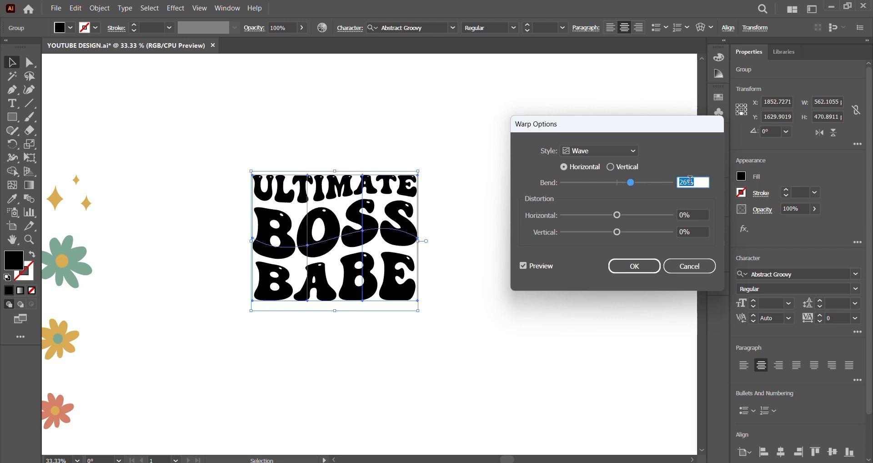
key("Down")
left_click(633, 267)
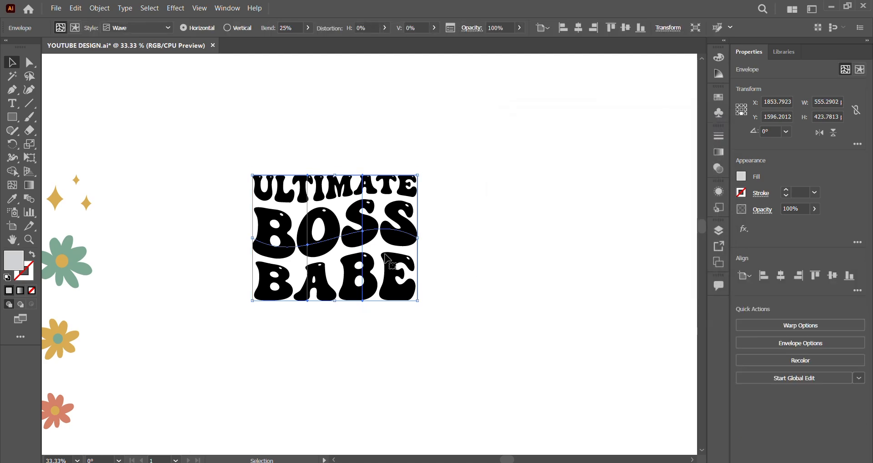
- Expand the warped lettering into shapes and move it nearer to the flowers and colour swatches
left_click(99, 8)
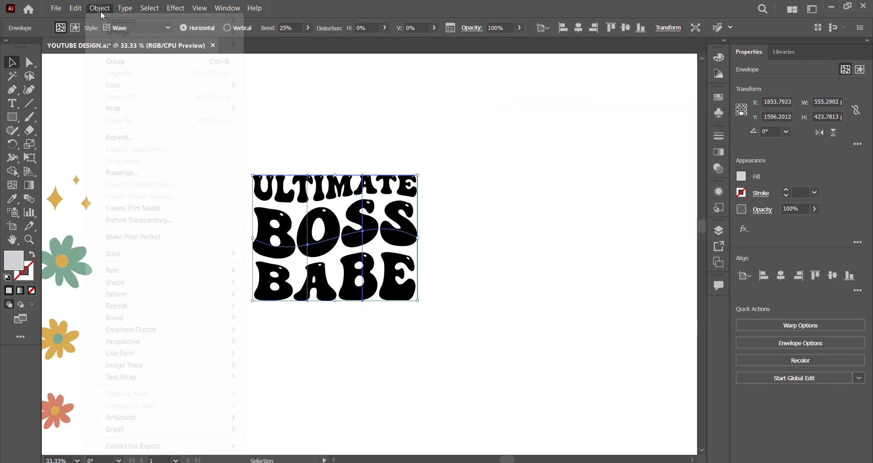
left_click(162, 137)
left_click(409, 302)
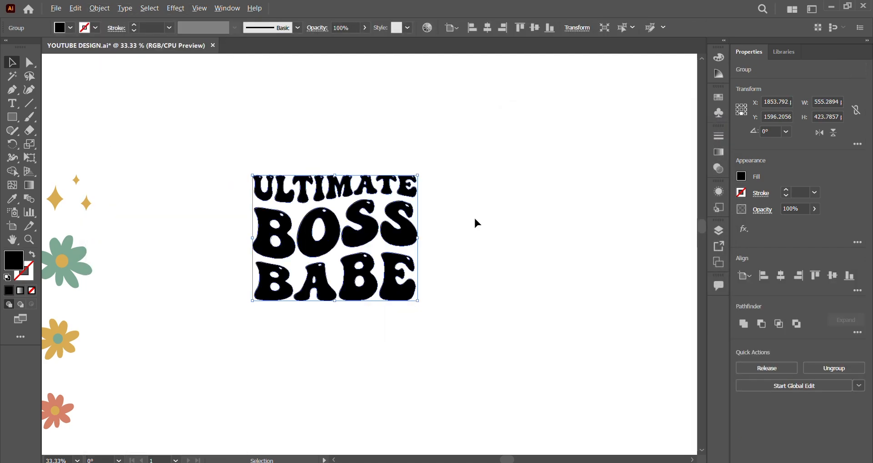
scroll(473, 224, "down", 3)
scroll(311, 248, "up", 3)
left_click_drag(443, 219, 403, 244)
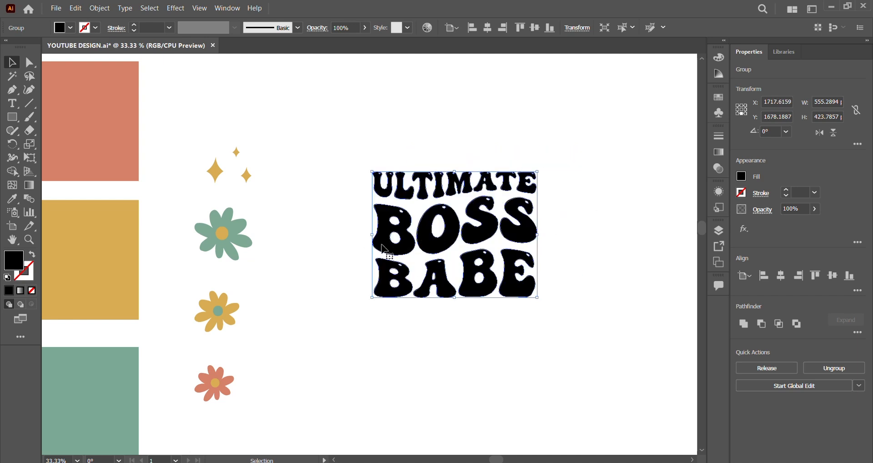
- With Live Paint Bucket, fill the first four letters of ULTIMATE: U coral, L mustard, T green and I coral, sampling the swatch colours
left_click(12, 172)
left_click(78, 183)
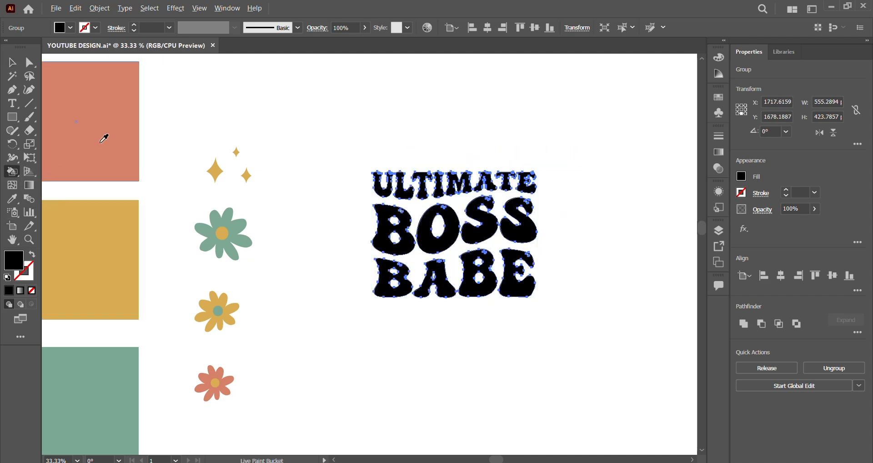
left_click(105, 135, "alt")
left_click(384, 199)
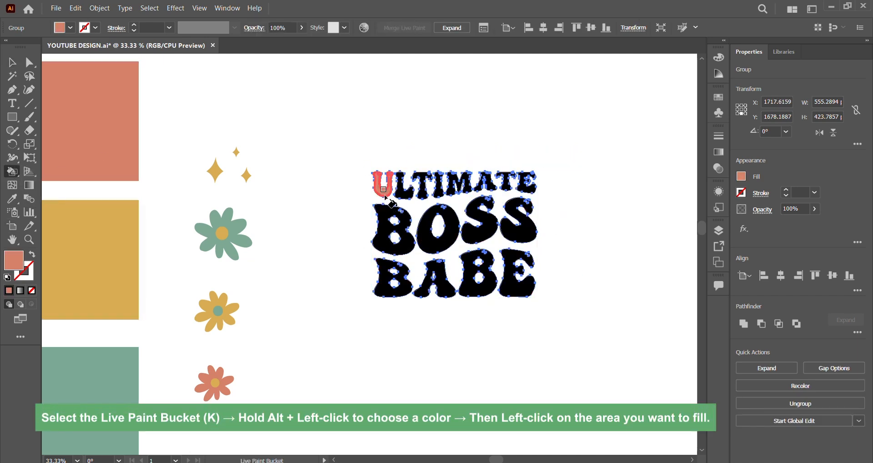
left_click(56, 250, "alt")
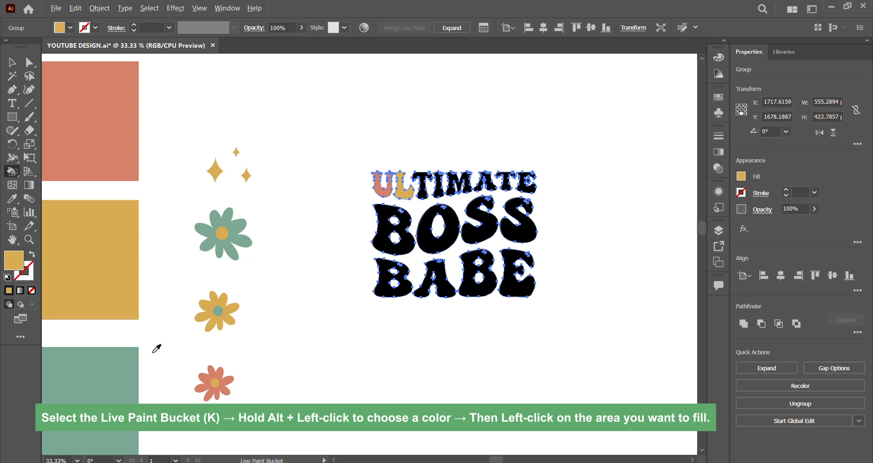
left_click(133, 356, "alt")
key("ctrl+1")
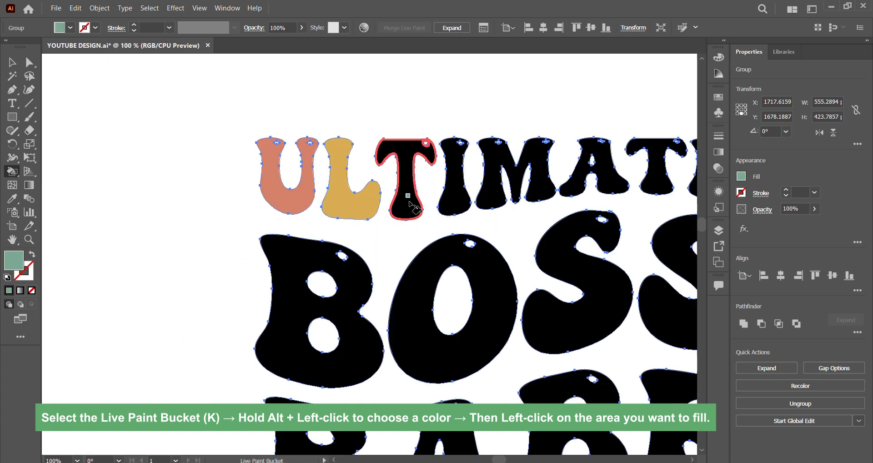
left_click(408, 202)
left_click(300, 197, "alt")
left_click(457, 191)
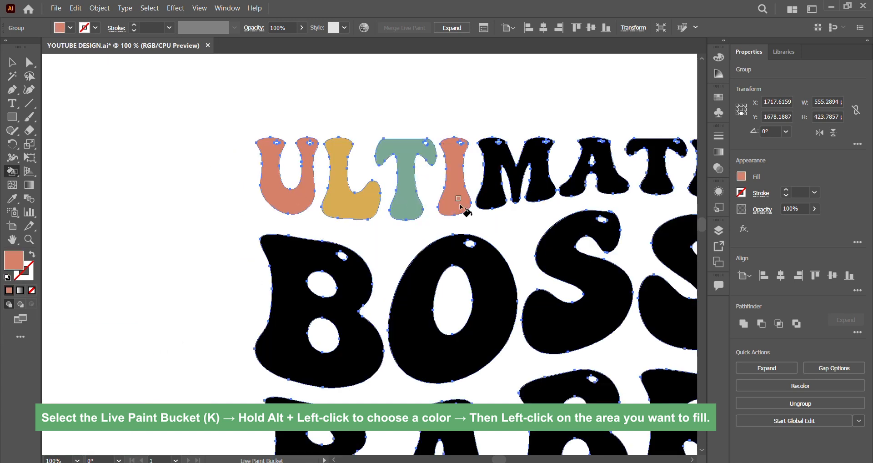
- Fill the remaining letters of ULTIMATE with Live Paint: M mustard, A green, T coral and E mustard
left_click(367, 204, "alt")
left_click(502, 199)
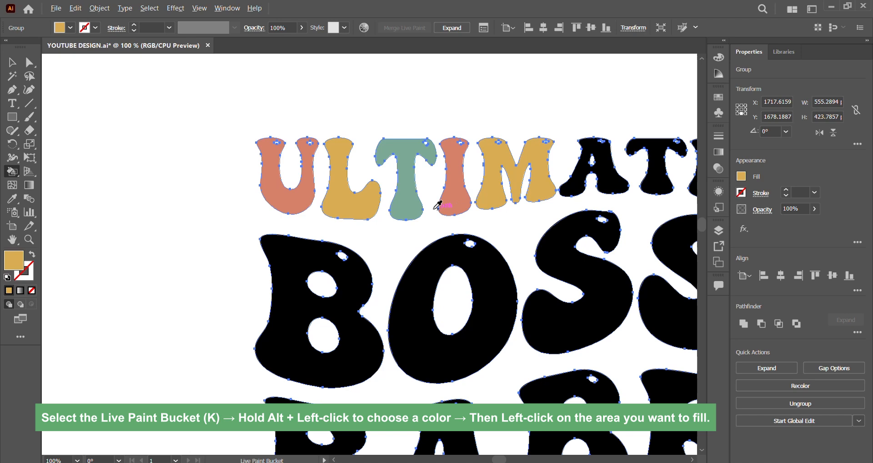
left_click(412, 205, "alt")
scroll(411, 206, "down", 1)
scroll(507, 200, "up", 1)
left_click(541, 180)
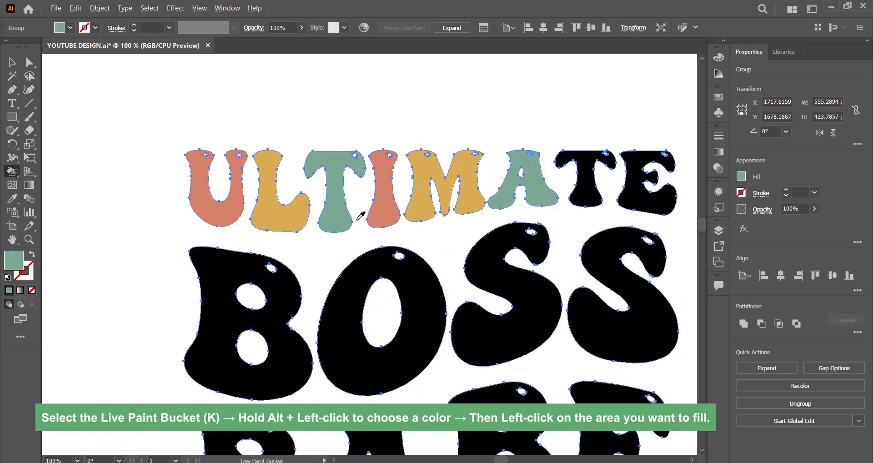
left_click(381, 213, "alt")
left_click(601, 193)
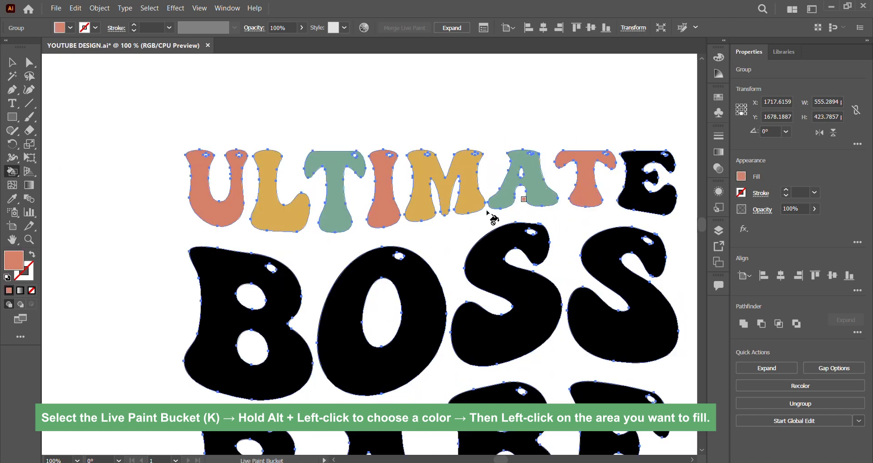
left_click(432, 205, "alt")
left_click(667, 195)
- Fill the letters of BOSS with Live Paint: B green, O coral, first S mustard and last S green
scroll(347, 210, "down", 1)
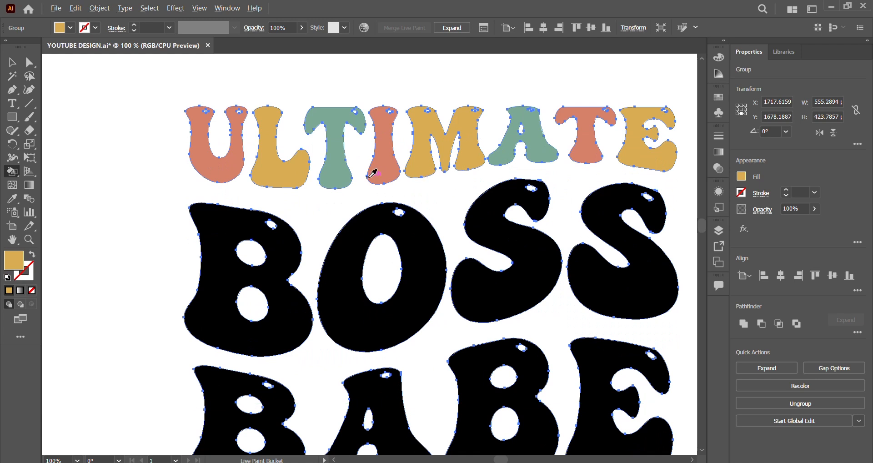
left_click(331, 172, "alt")
left_click(234, 212)
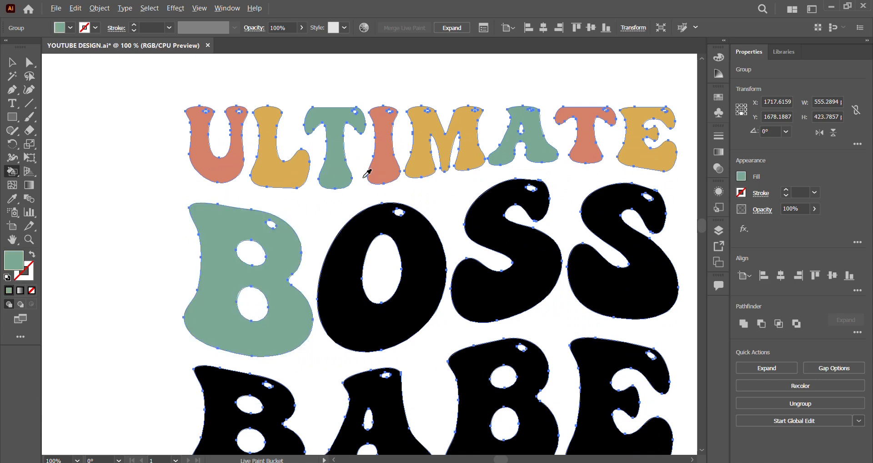
left_click(387, 178, "alt")
left_click(379, 225)
left_click(424, 162, "alt")
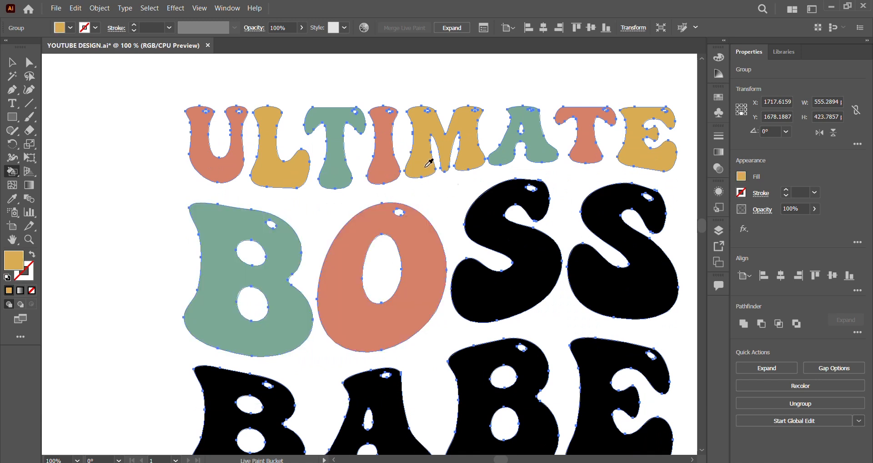
left_click(488, 222)
left_click(548, 148, "alt")
left_click(605, 205)
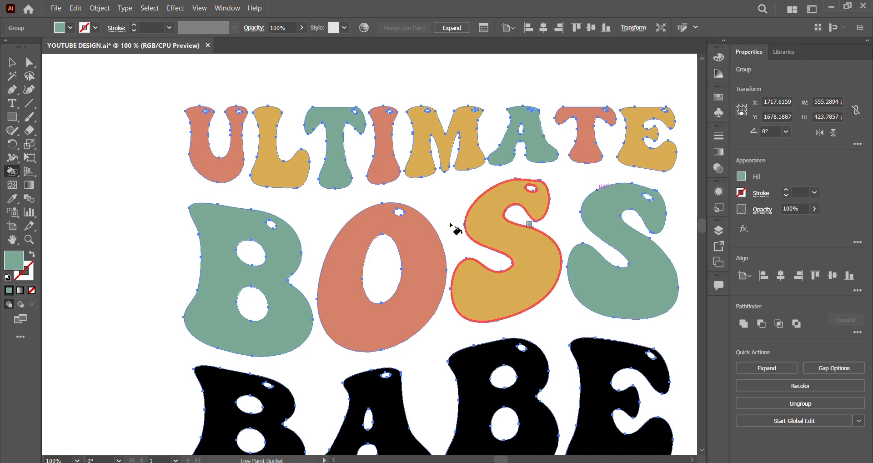
- Fill the letters of BABE with Live Paint: first B coral, A mustard, second B green and E coral
scroll(400, 214, "down", 3)
left_click(341, 200, "alt")
left_click(289, 298)
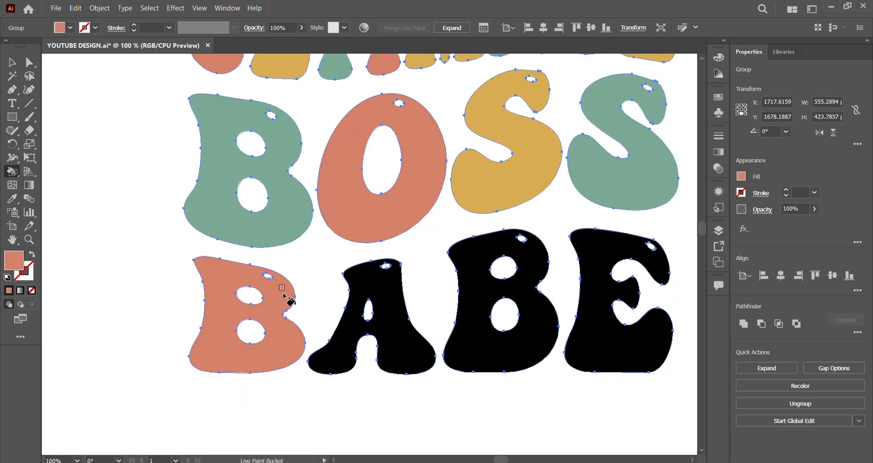
left_click(477, 179, "alt")
left_click(405, 300)
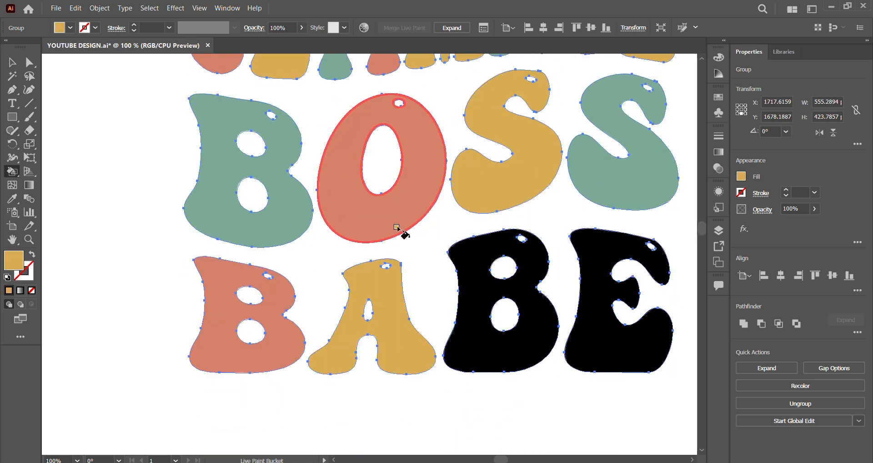
left_click(532, 282)
left_click(296, 334, "alt")
left_click(605, 335)
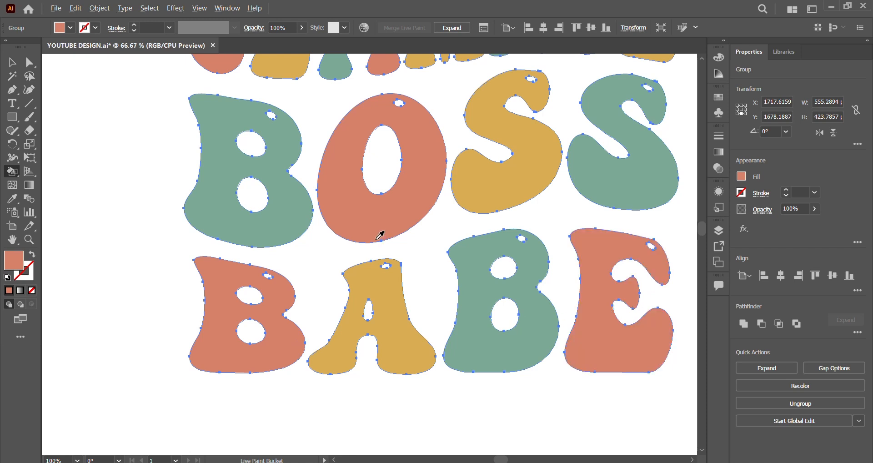
- Place the coral flower over the gap between the B and O of BOSS and scale it to about 86 × 79 px
scroll(376, 244, "down", 2)
left_click(11, 62)
left_click(241, 125)
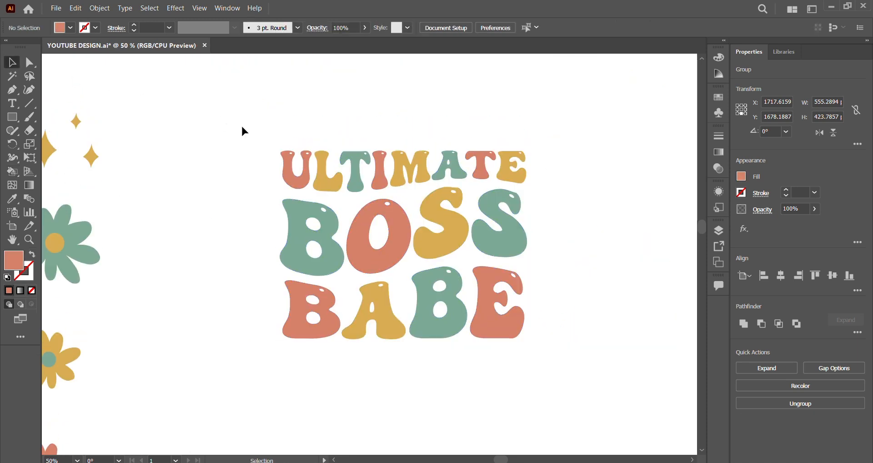
scroll(159, 262, "down", 1)
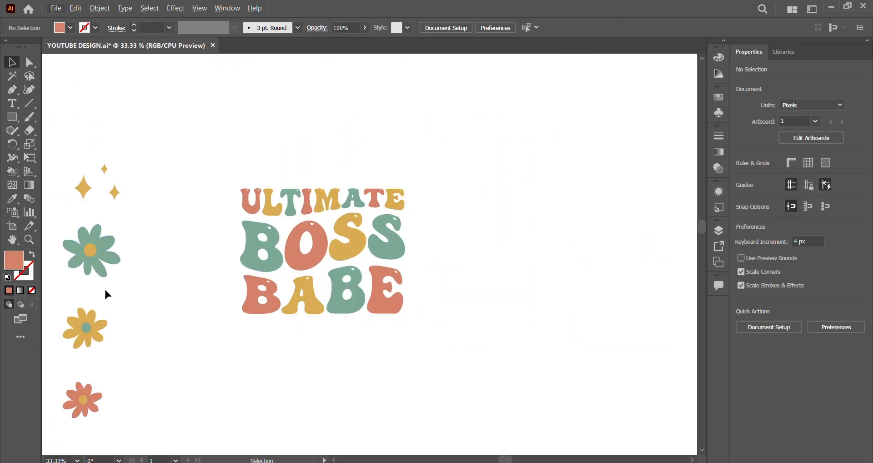
left_click_drag(138, 233, 63, 282)
left_click_drag(84, 403, 281, 219)
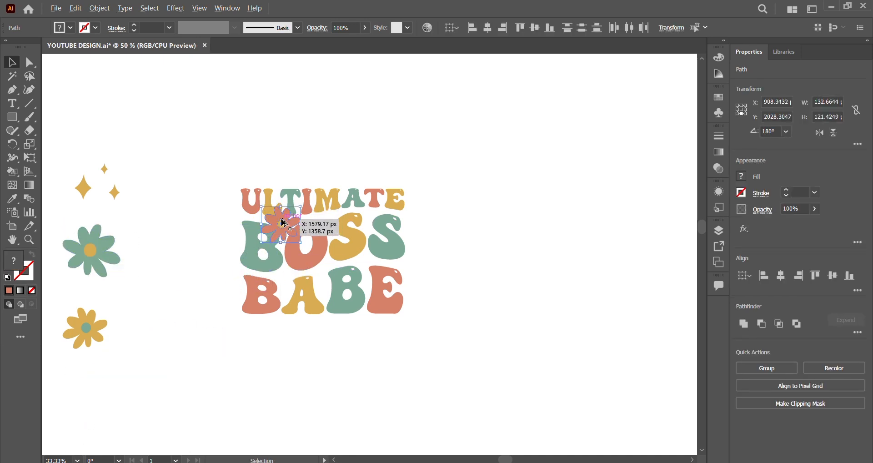
scroll(281, 219, "up", 5)
left_click_drag(278, 147, 285, 208)
left_click_drag(290, 279, 318, 269)
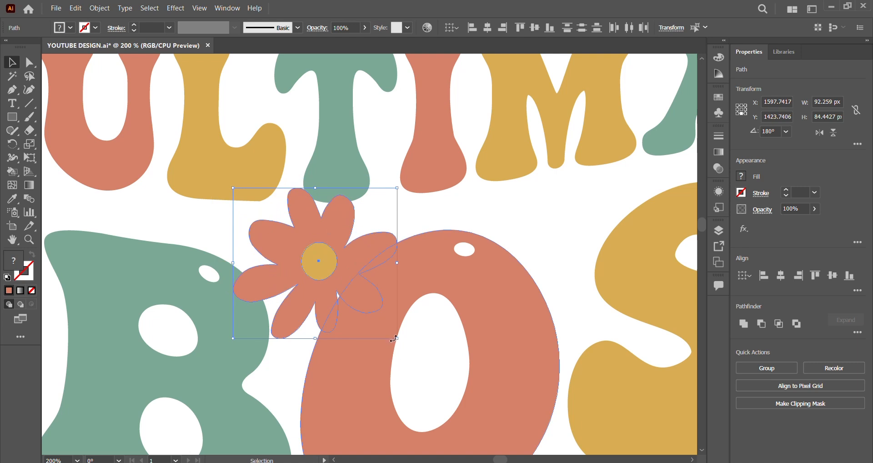
left_click_drag(397, 338, 387, 328)
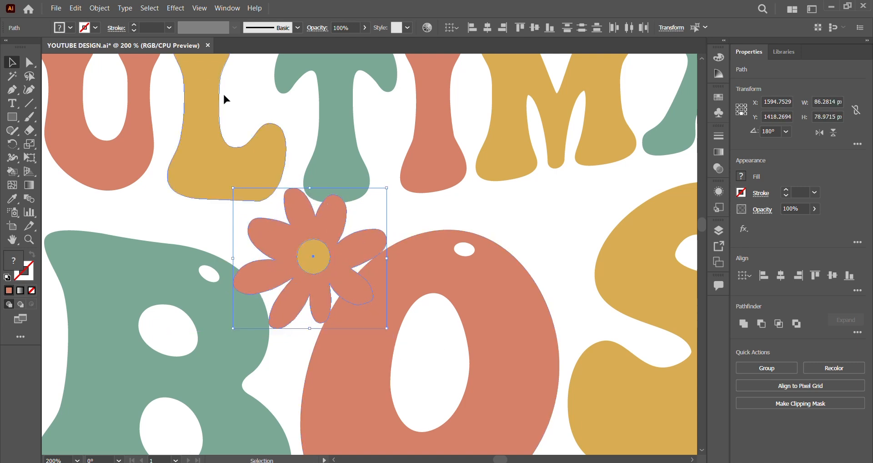
- Offset the coral flower's paths by 6 px with round joins and unite the offset shapes into a single silhouette
left_click(99, 8)
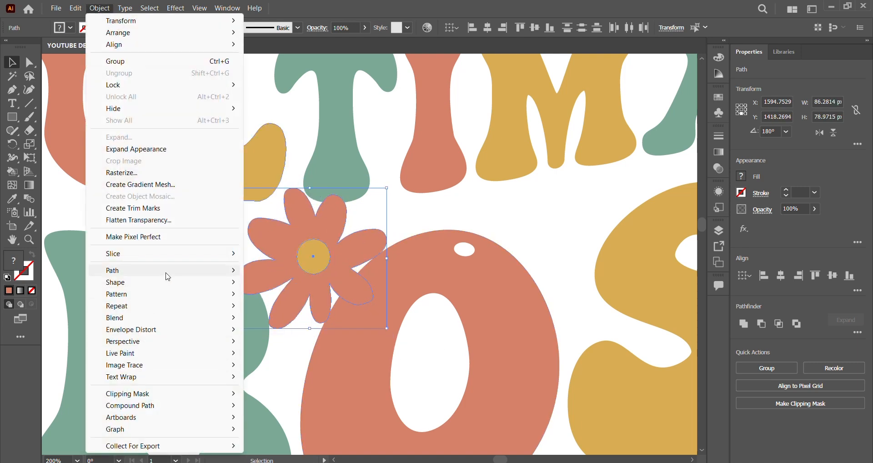
mouse_move(168, 273)
left_click(279, 311)
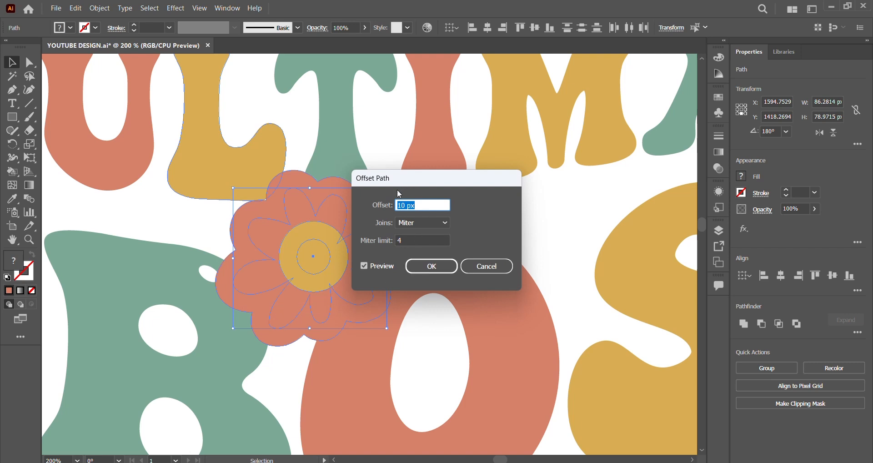
key("Down")
key("Down")
key("Down")
key("Down")
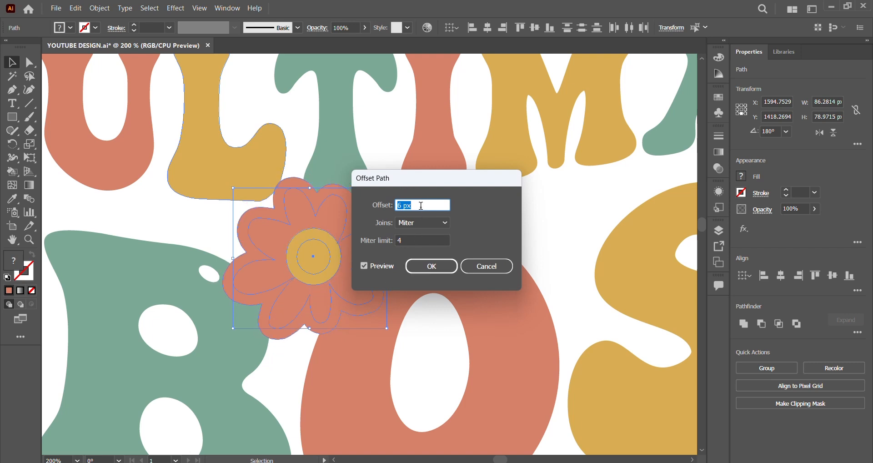
key("Up")
key("Down")
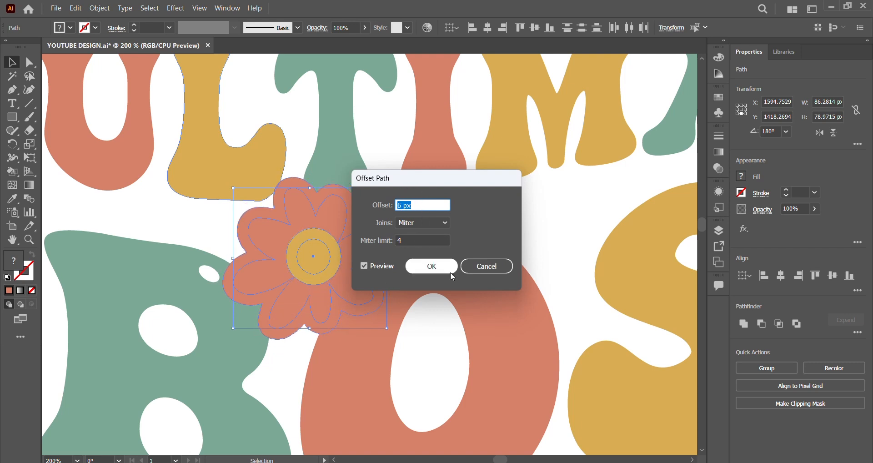
left_click(429, 223)
left_click(431, 266)
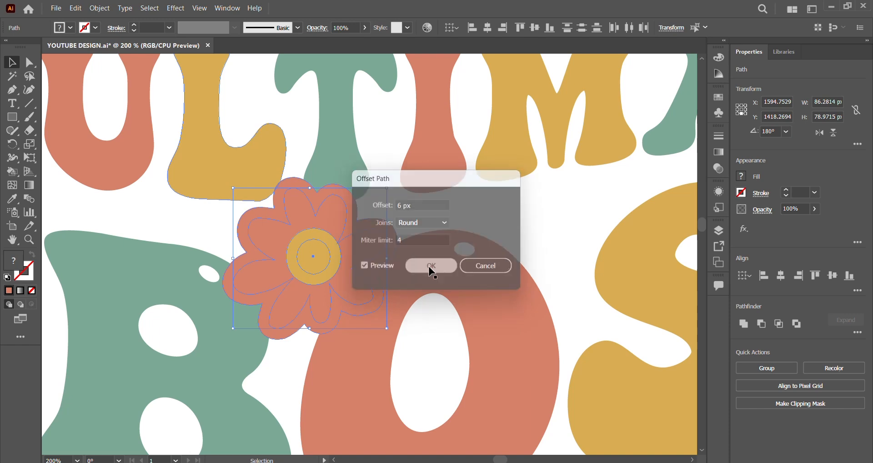
left_click(744, 324)
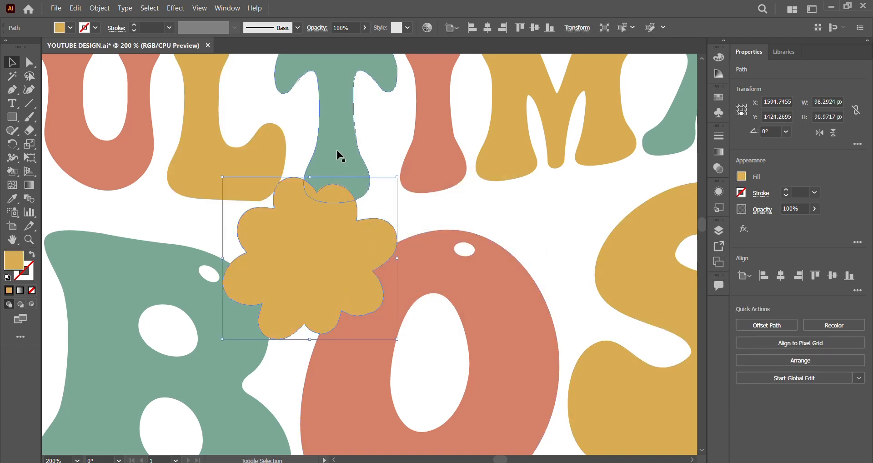
- Select the lettering together with the coral flower's offset silhouette and expand their appearance and live paint into editable shapes
key("ctrl+a")
left_click(104, 9)
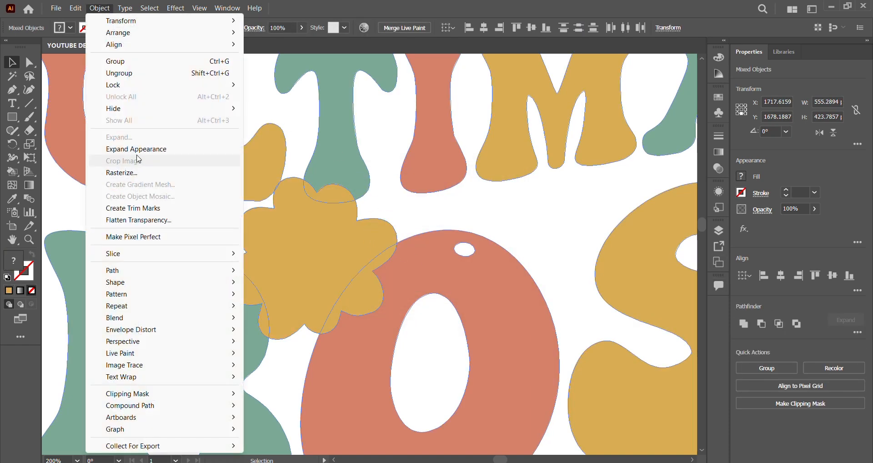
left_click(138, 149)
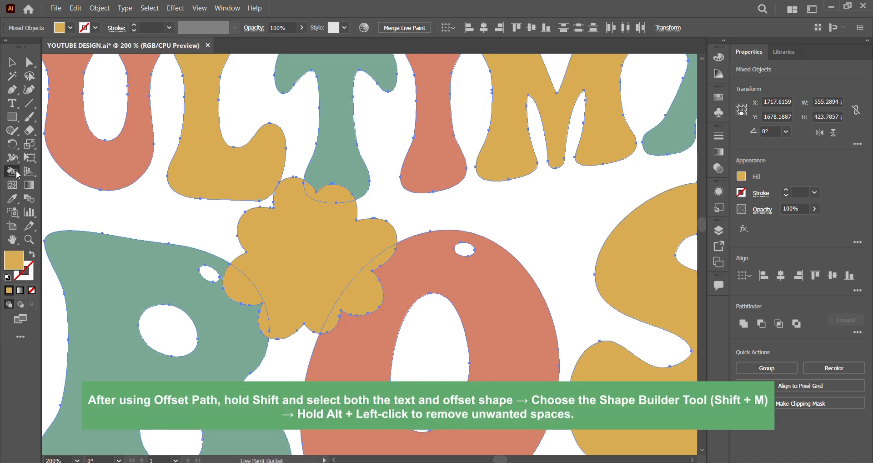
mouse_move(12, 172)
left_mouse_down()
mouse_move(50, 187)
mouse_move(50, 169)
left_mouse_up()
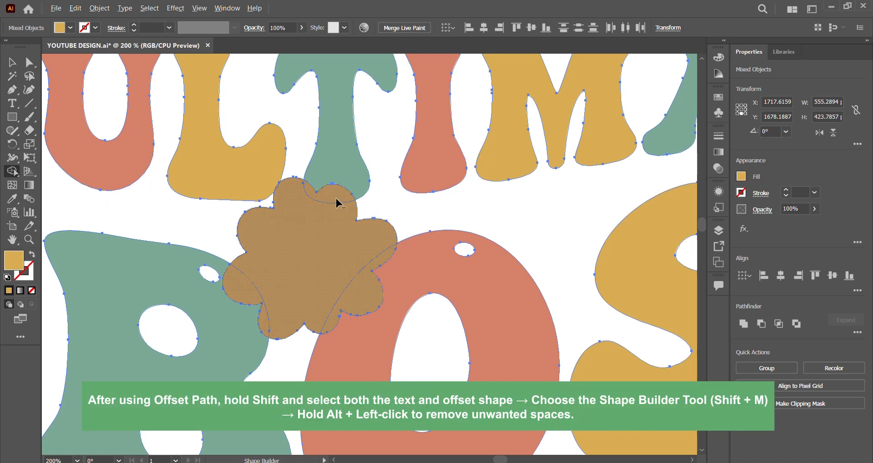
left_click(99, 8)
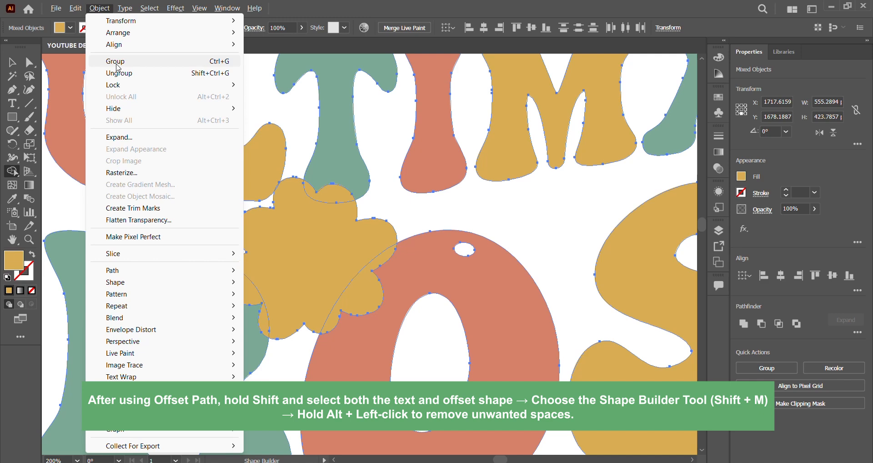
left_click(136, 137)
left_click(410, 302)
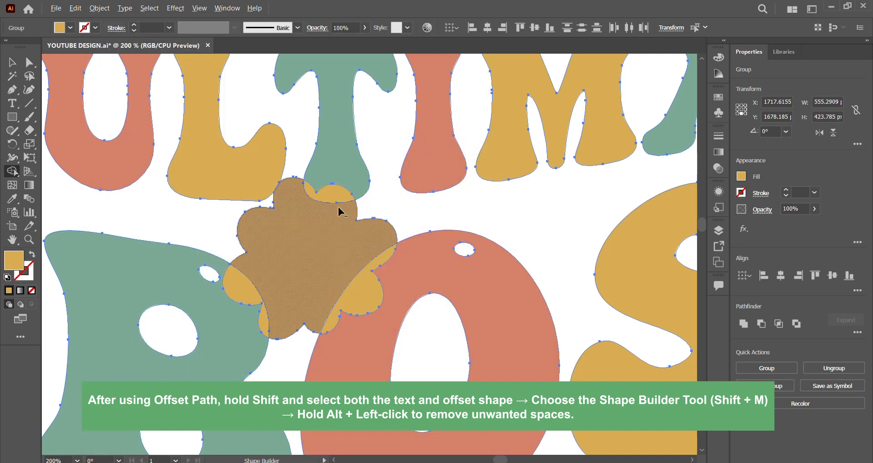
- Remove the offset silhouette and its overlaps with the letters using Shape Builder, cutting a gap around the coral flower, and deselect
mouse_move(337, 201)
left_mouse_down()
mouse_move(359, 292)
mouse_move(251, 291)
left_mouse_up()
key("ctrl+minus")
key("ctrl+minus")
key("ctrl+minus")
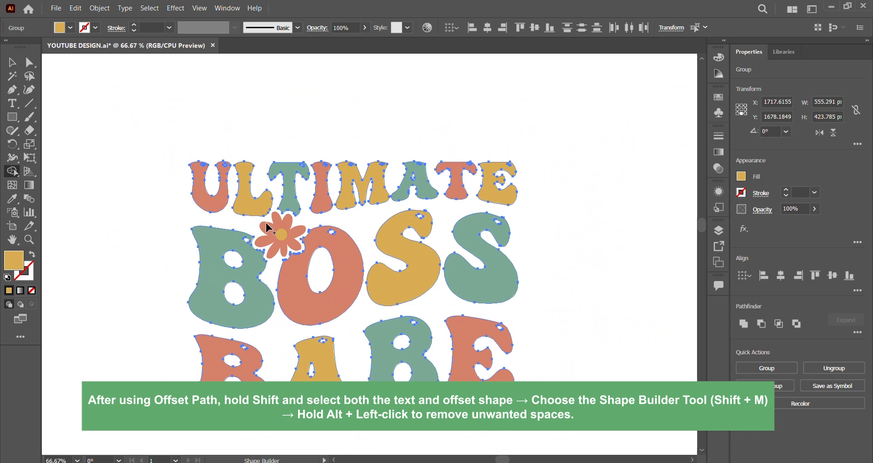
left_click(17, 65)
left_click(551, 254)
- Place the mustard flower between the last S of BOSS and the E of BABE and scale it to about 79 × 72 px
key("ctrl+minus")
key("ctrl+minus")
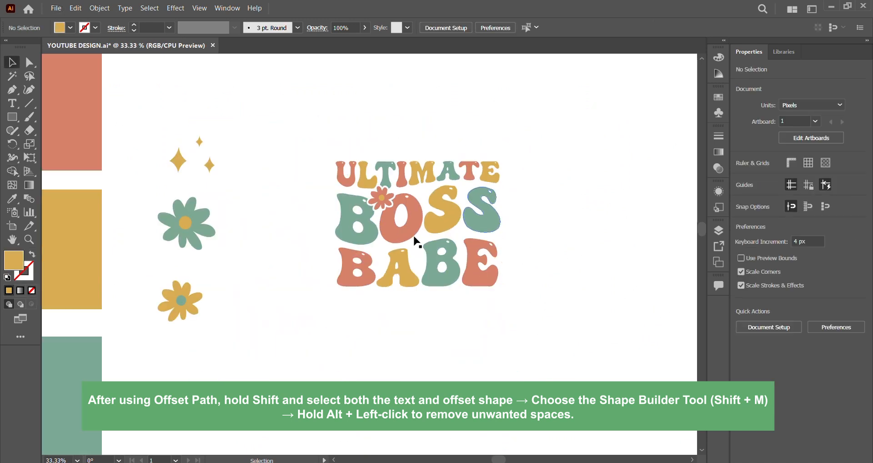
left_click(180, 301)
left_click(228, 275)
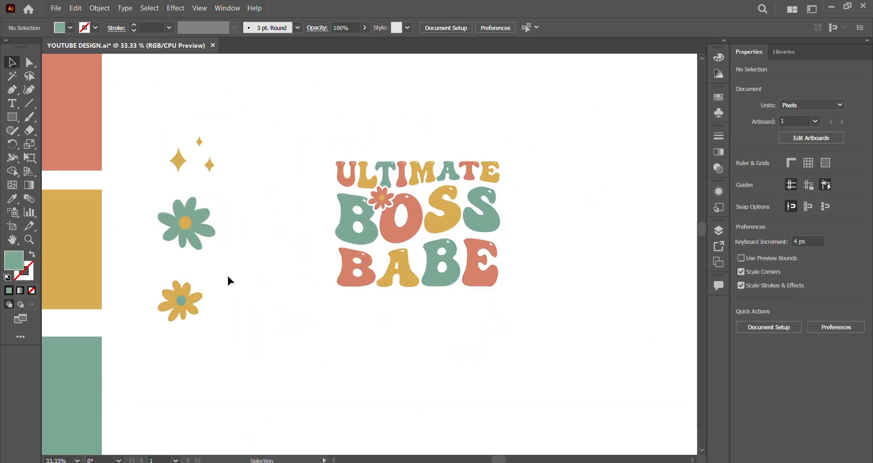
left_click_drag(181, 300, 500, 230)
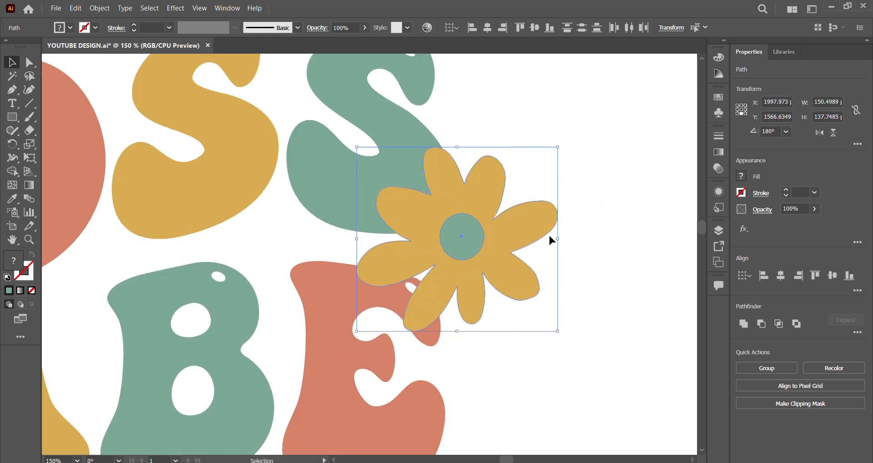
left_click_drag(557, 240, 452, 251)
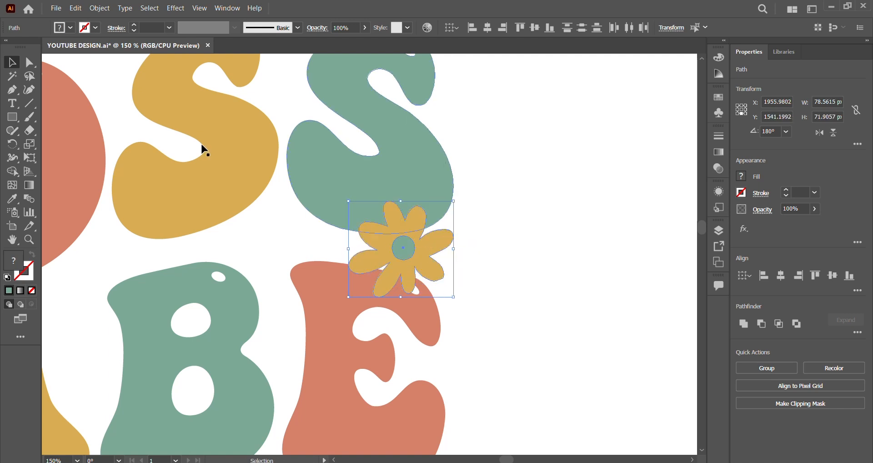
- Offset the mustard flower's paths by 6 px with round joins and unite the offset shapes
left_click(99, 8)
mouse_move(157, 271)
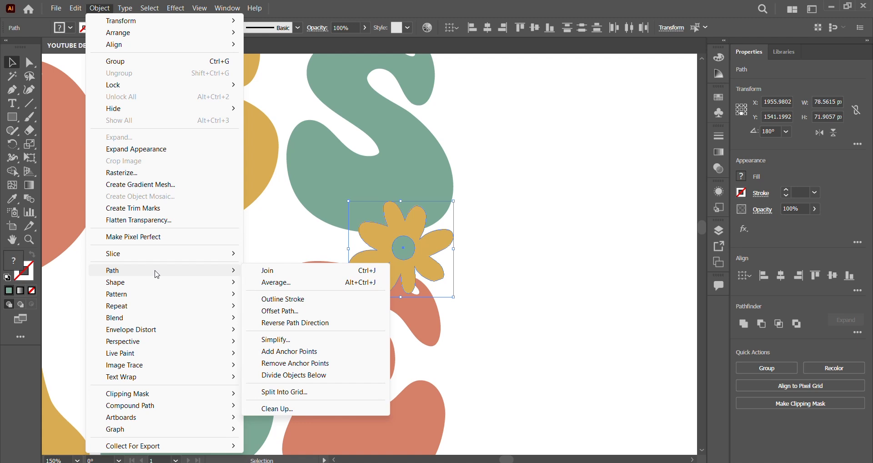
left_click(291, 310)
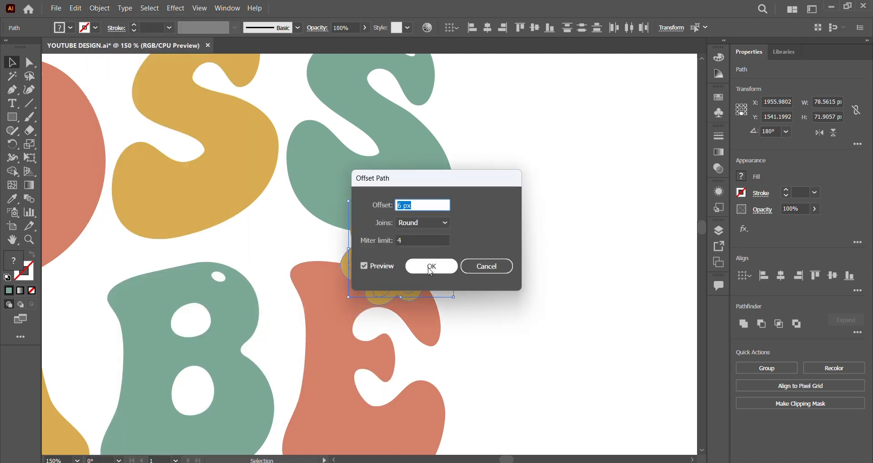
left_click(427, 265)
left_click(748, 326)
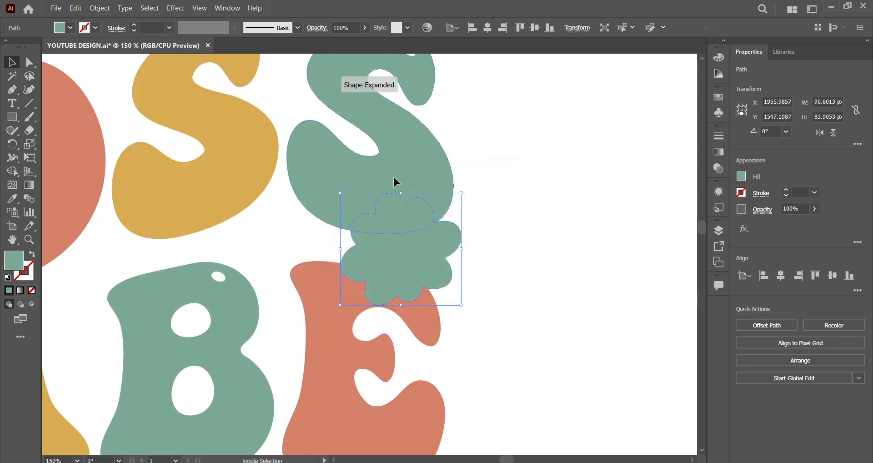
- Cut the mustard flower's offset silhouette out of the S and E with Shape Builder, then deselect the artwork
key("ctrl+a")
left_click(12, 171)
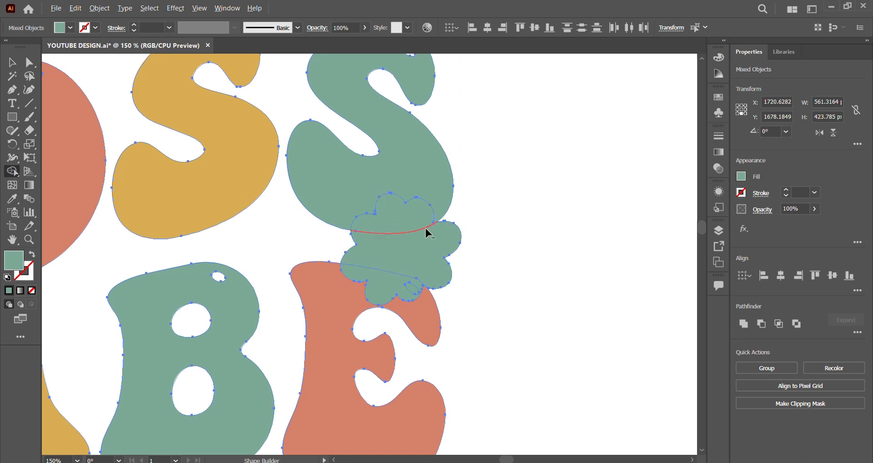
left_click_drag(413, 222, 410, 248)
left_click_drag(402, 275, 408, 285)
scroll(410, 227, "down", 1)
key("ctrl+z")
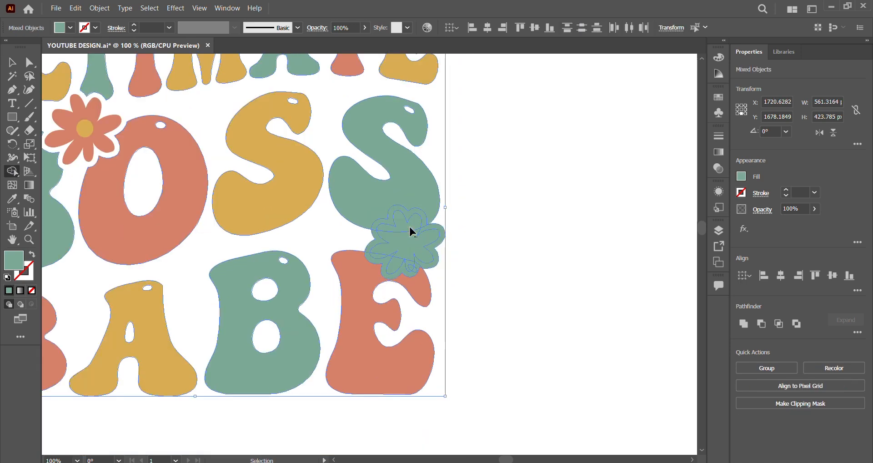
key("ctrl+shift+z")
scroll(506, 199, "down", 1)
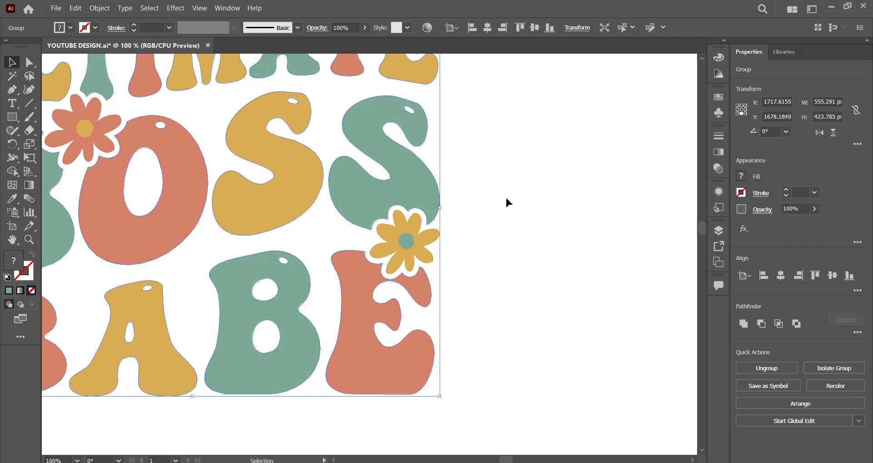
left_click(506, 199)
- Move the three mustard sparkles beside the BOSS line and scale them to about 57 × 46 px overall
scroll(506, 199, "down", 2)
scroll(506, 199, "down", 1)
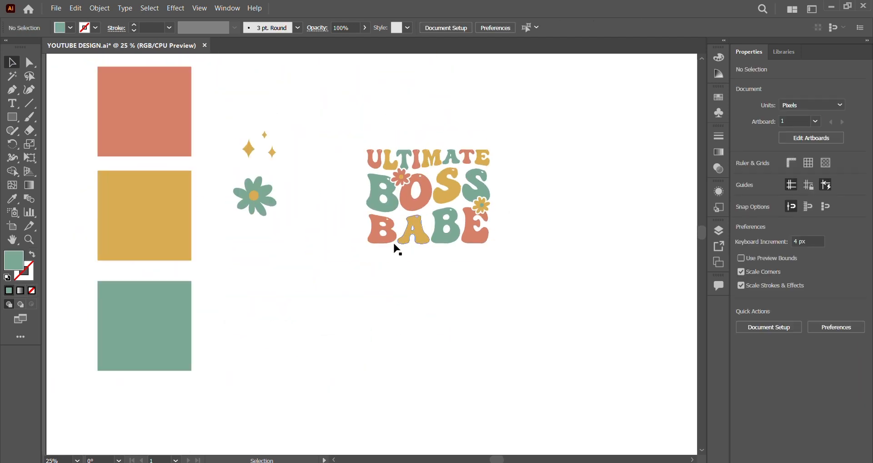
left_click_drag(247, 149, 509, 190)
scroll(509, 190, "up", 1)
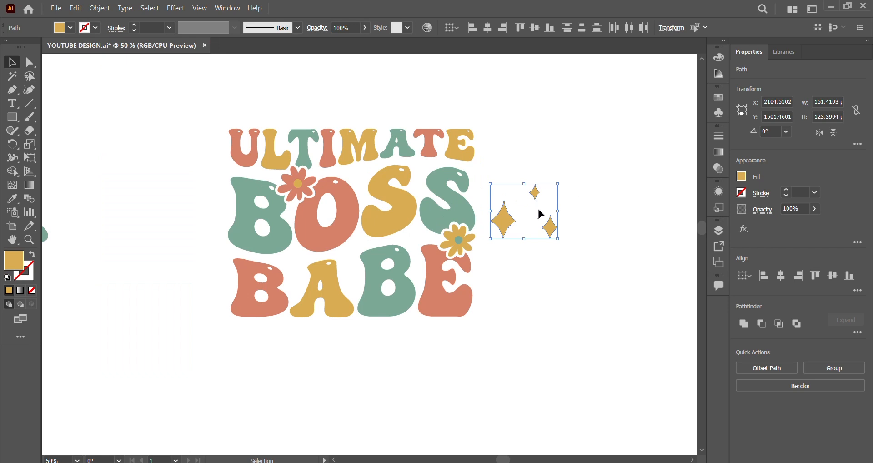
left_click_drag(557, 211, 517, 211)
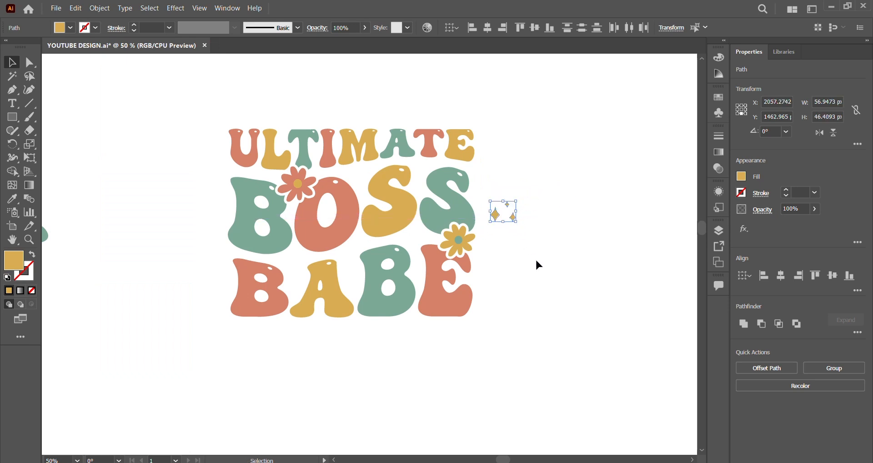
left_click(537, 264)
- Place the large sparkle above BABE's second B, the medium one between its A and second B, and the small one below the O
scroll(401, 253, "up", 2)
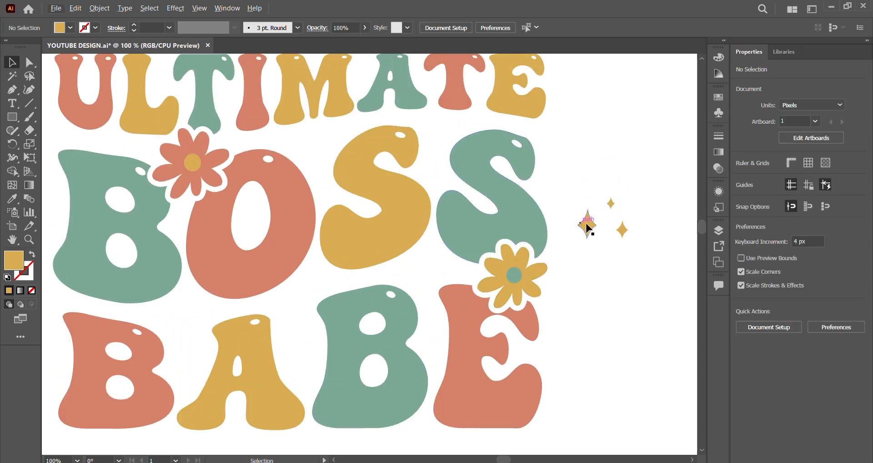
left_click_drag(588, 226, 422, 272)
left_click(582, 255)
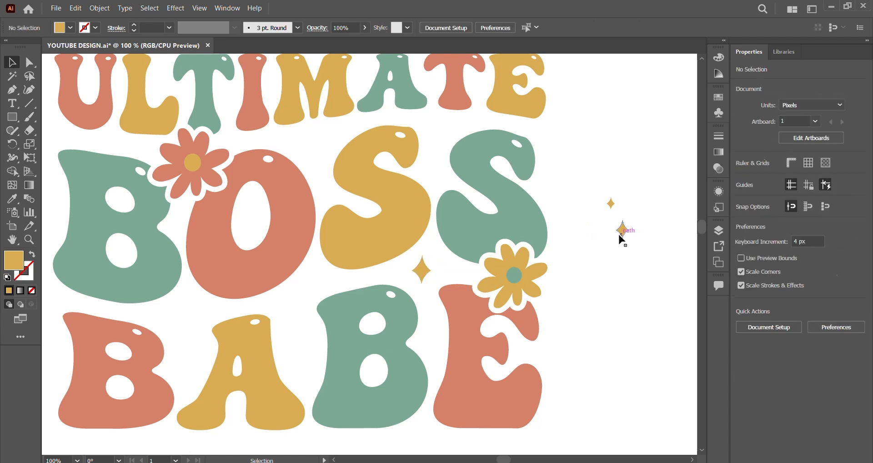
left_click_drag(619, 236, 308, 359)
left_click(584, 300)
left_click_drag(610, 204, 291, 307)
- Duplicate the large sparkle into the gap between the O and first S of BOSS and between the first B and A of BABE
left_click_drag(425, 275, 335, 150)
left_click_drag(313, 146, 312, 145)
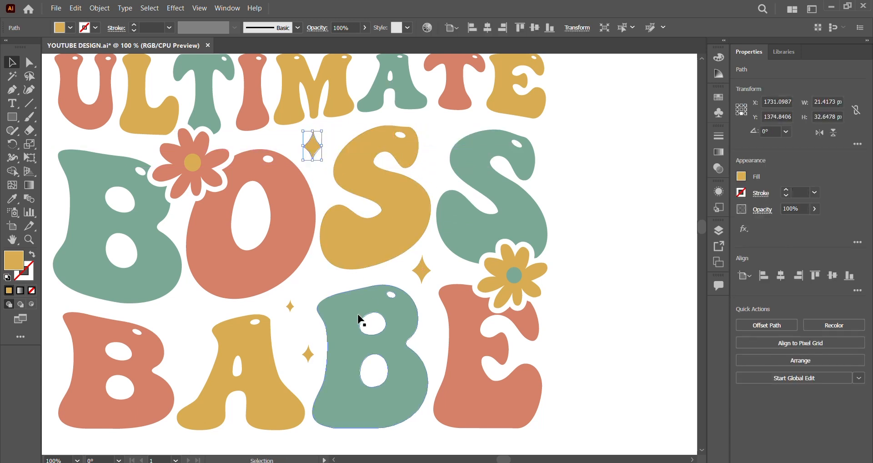
left_click_drag(419, 277, 203, 302)
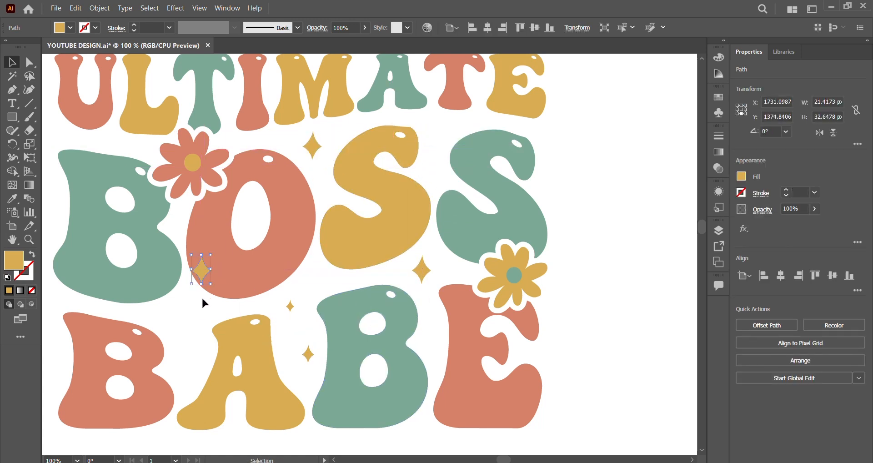
left_click_drag(201, 267, 186, 335)
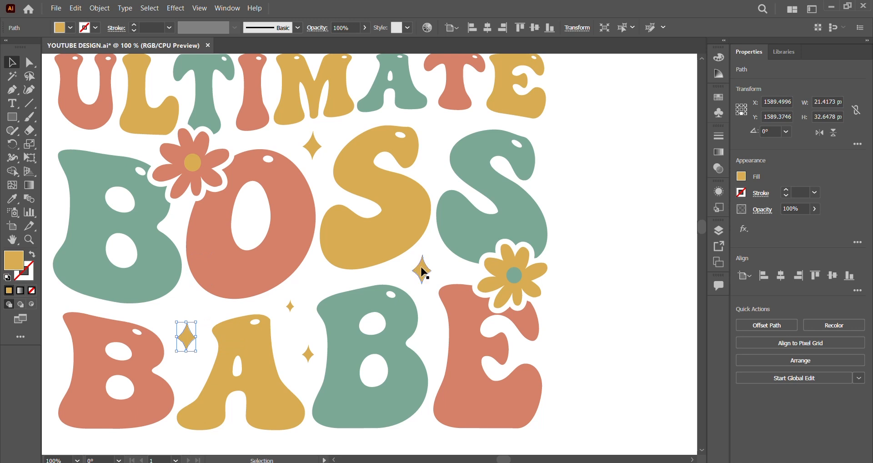
- Duplicate the large sparkle onto BOSS's B lower-left edge and last S's upper-right edge, plus a reduced copy between the two S tops
left_click_drag(422, 271, 438, 122)
left_click(574, 199)
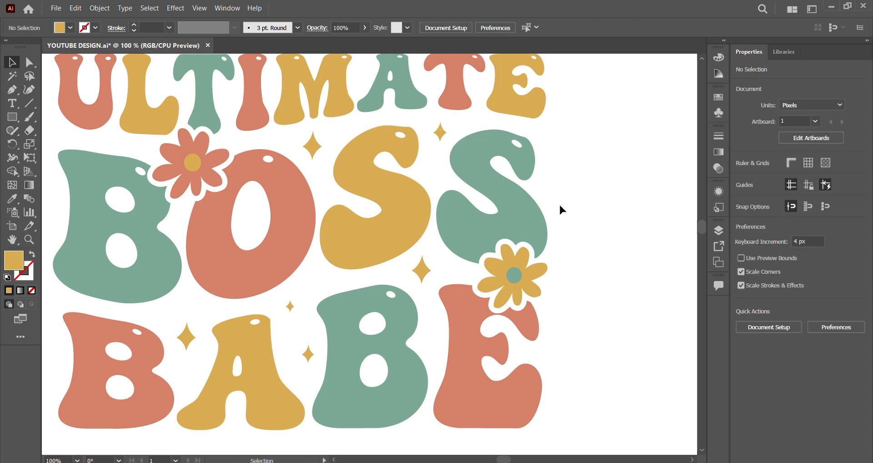
left_click_drag(419, 267, 69, 288)
left_click_drag(69, 287, 534, 142)
left_click(585, 203)
scroll(603, 156, "down", 2)
scroll(515, 159, "up", 1)
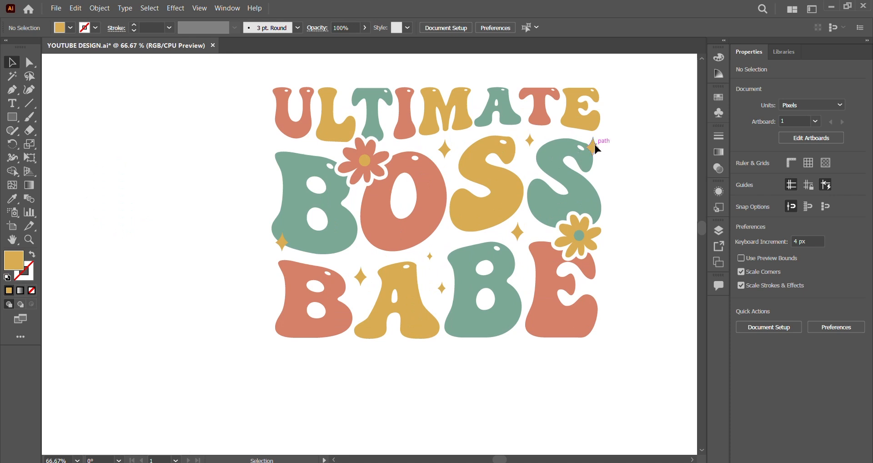
- Duplicate the sparkle onto the lower-left edge of the U in ULTIMATE and reduce its size
left_click_drag(596, 146, 282, 142)
scroll(282, 160, "up", 4)
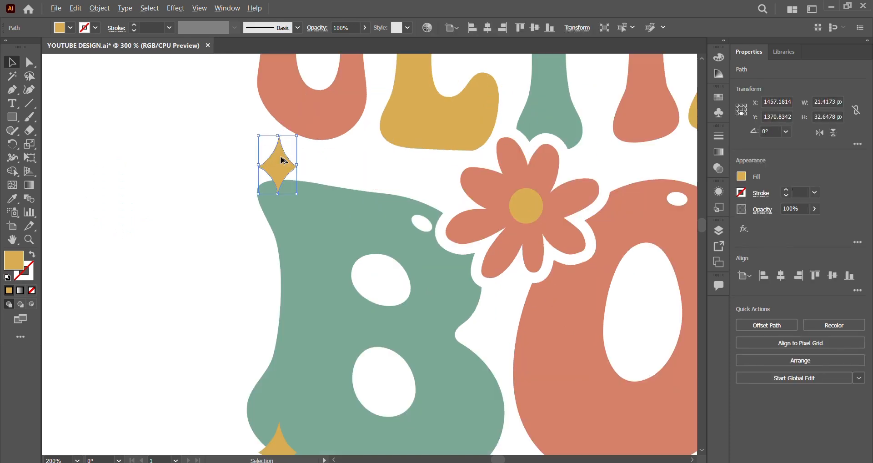
scroll(282, 160, "up", 1)
left_click_drag(275, 211, 275, 182)
scroll(280, 183, "up", 2)
left_click_drag(280, 228, 273, 173)
scroll(264, 177, "down", 3)
left_click(211, 175)
- Duplicate the smallest sparkle into the gap between the U and L of ULTIMATE, above the B of BOSS
scroll(209, 168, "down", 2)
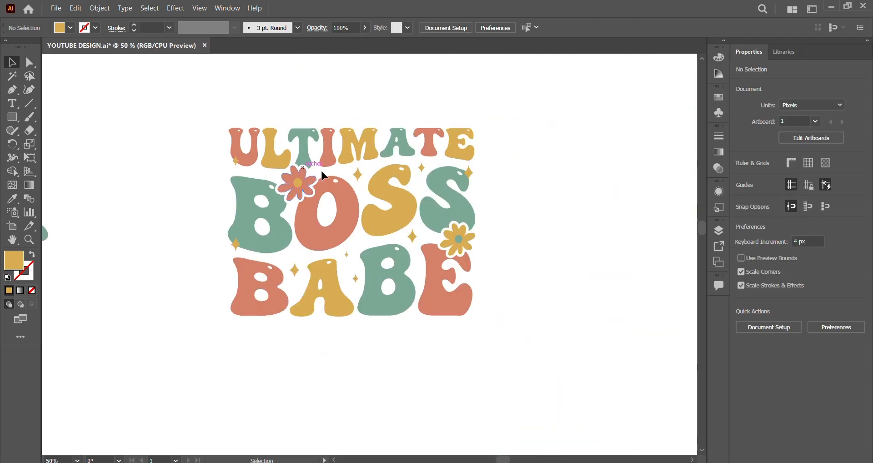
scroll(309, 177, "down", 1)
scroll(263, 229, "up", 1)
scroll(314, 256, "up", 2)
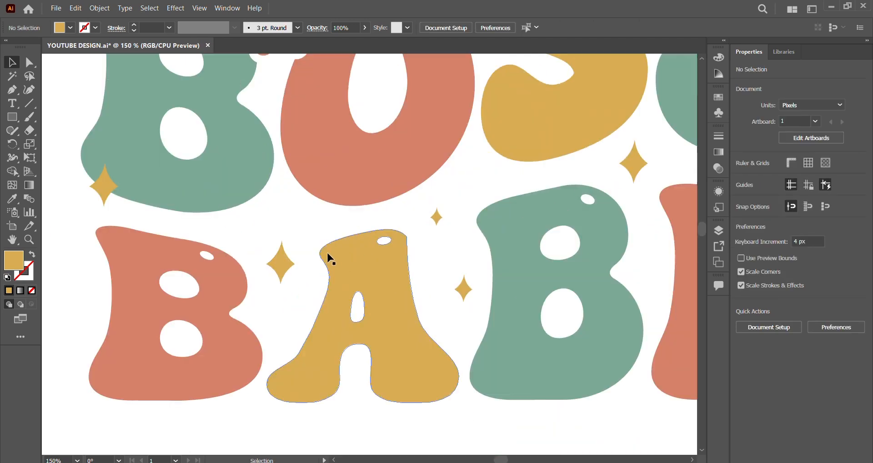
left_click(278, 262)
scroll(298, 291, "down", 2)
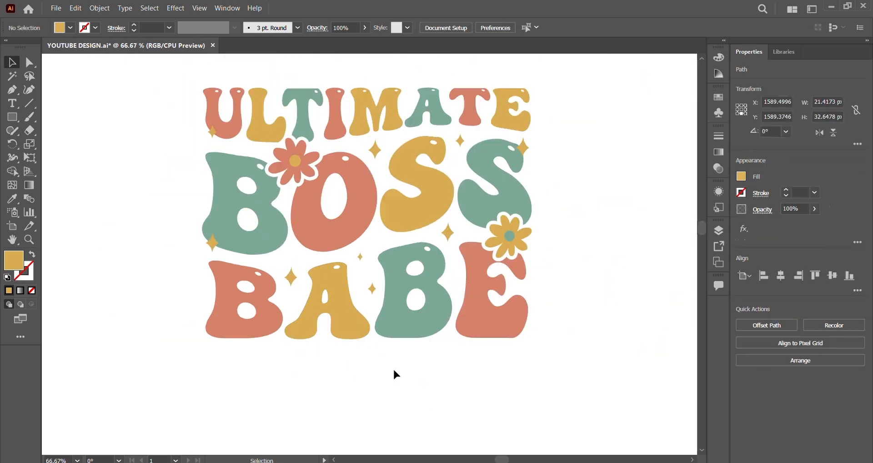
left_click(393, 368)
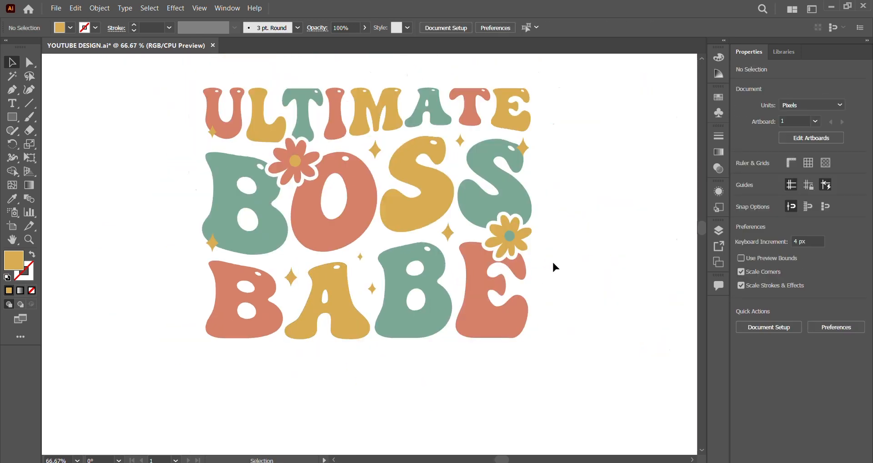
key("ctrl+1")
left_click_drag(421, 323, 242, 156)
left_click(147, 240)
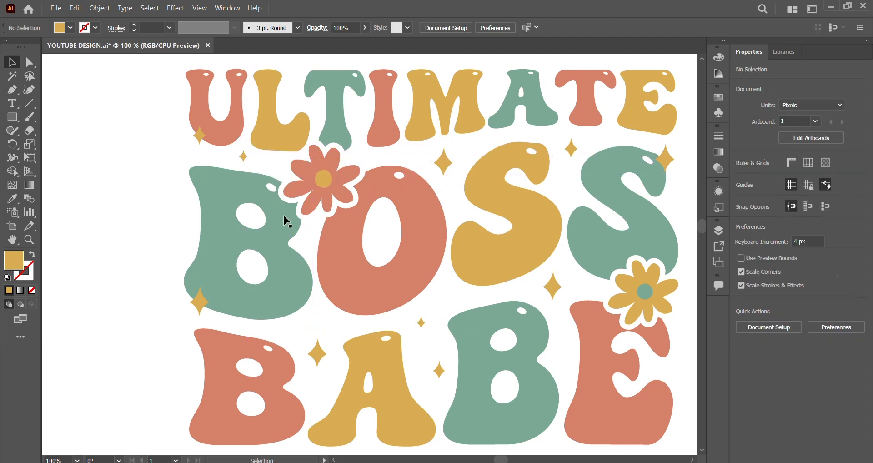
- Select all the mustard sparkles across the lettering and group them
key("ctrl+minus")
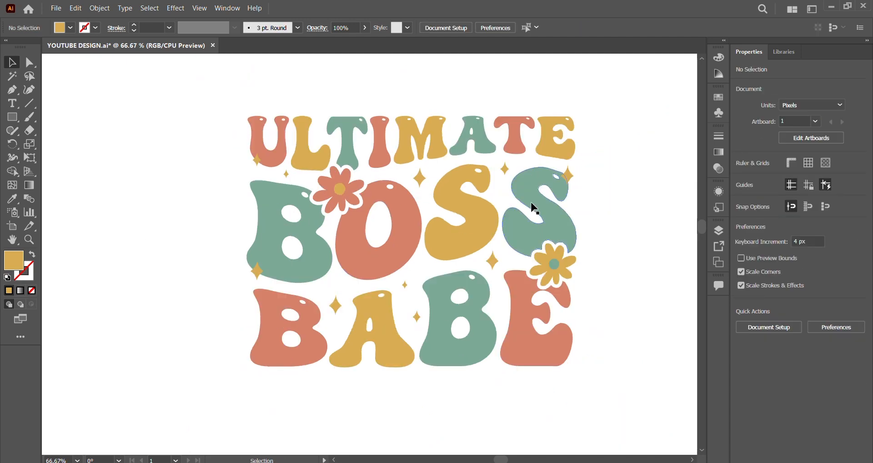
left_click(568, 176)
left_click(504, 168, "shift")
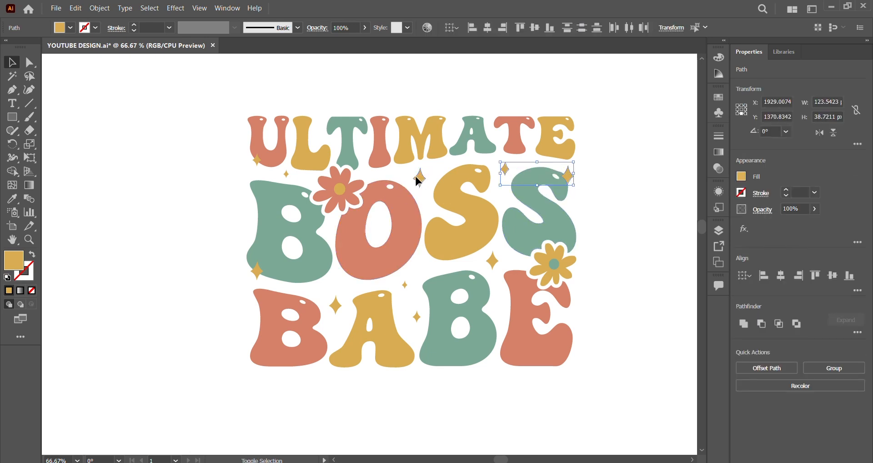
left_click(418, 179, "shift")
left_click(286, 174, "shift")
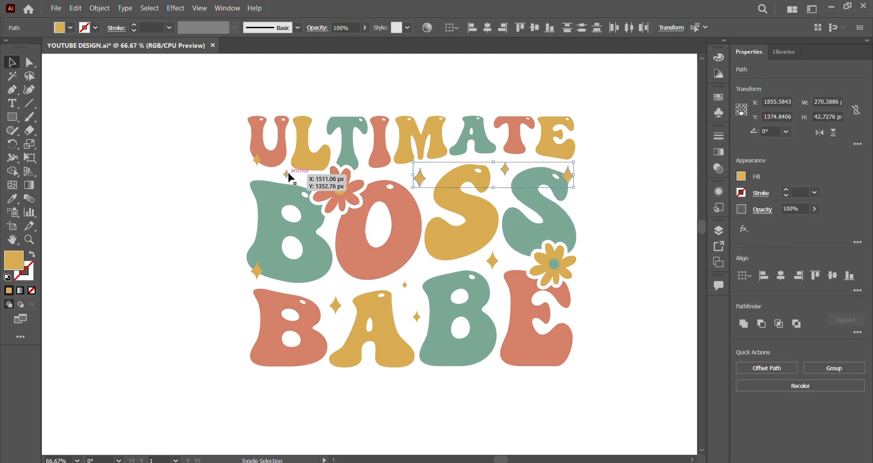
left_click(257, 160, "shift")
left_click(257, 272, "shift")
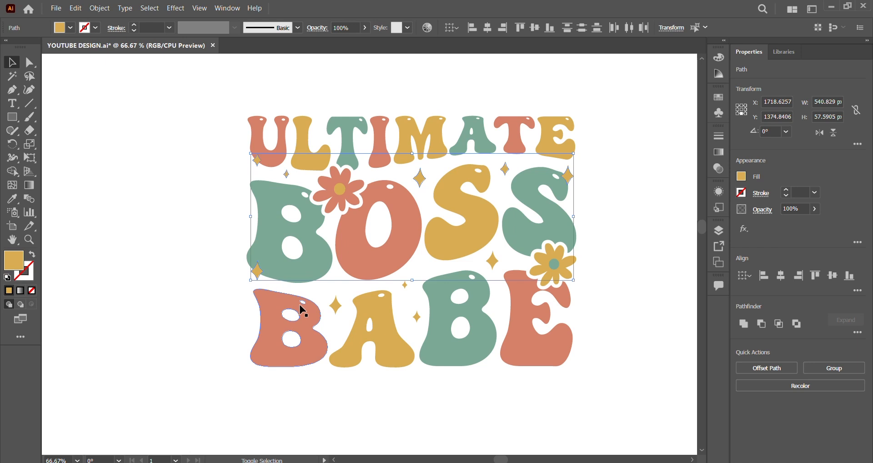
left_click(338, 304, "shift")
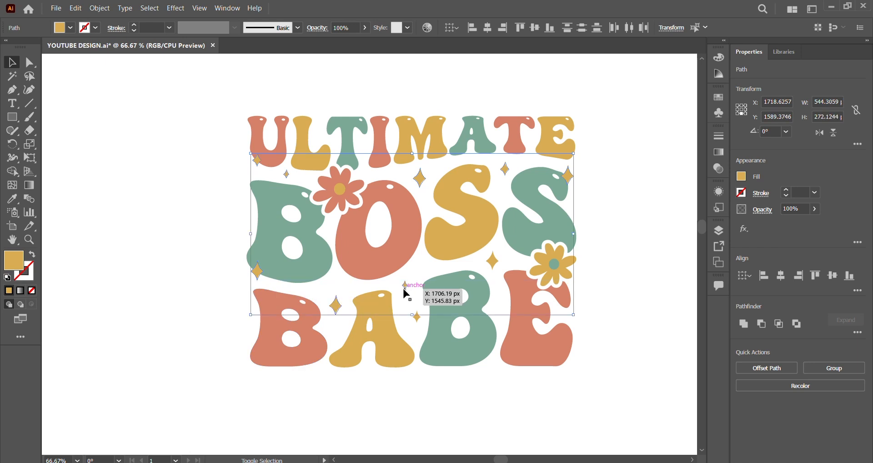
left_click(418, 318, "shift")
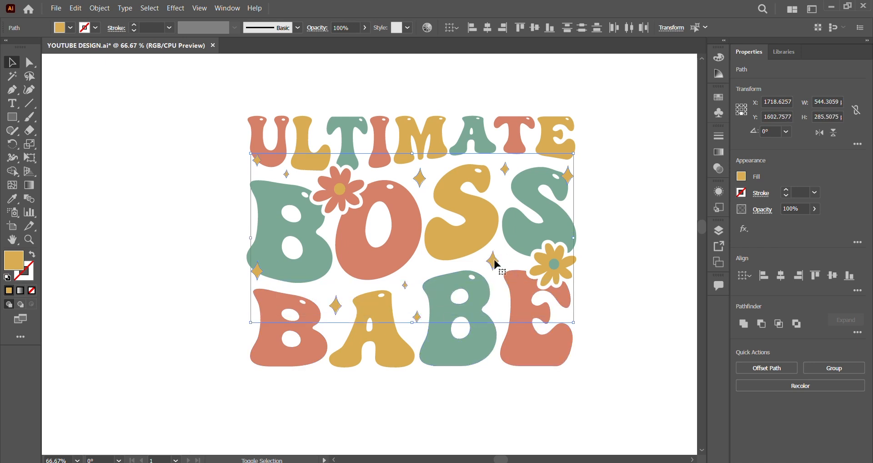
right_click(495, 263)
left_click(537, 306)
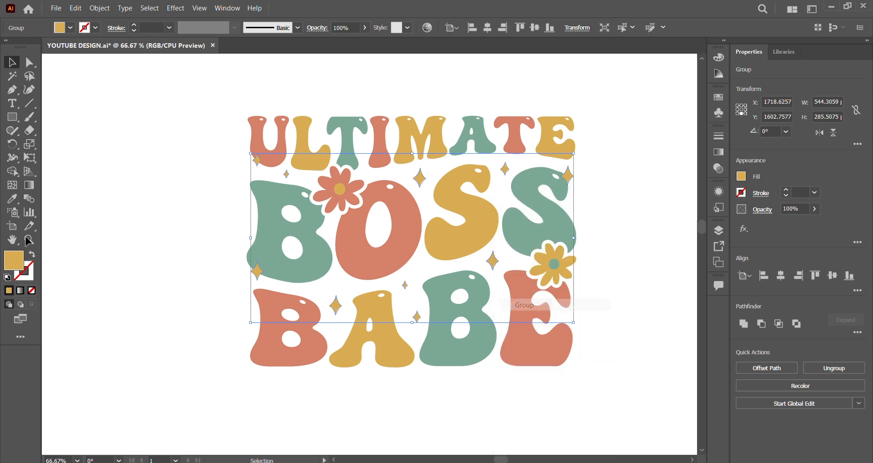
- Recolor the sparkle group to light gray #efefef and deselect it
left_click(12, 199)
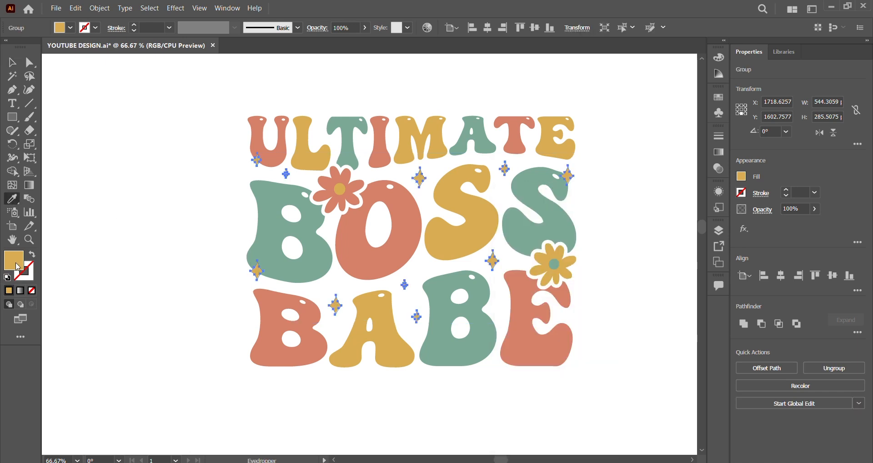
double_click(21, 258)
left_click_drag(354, 255, 289, 170)
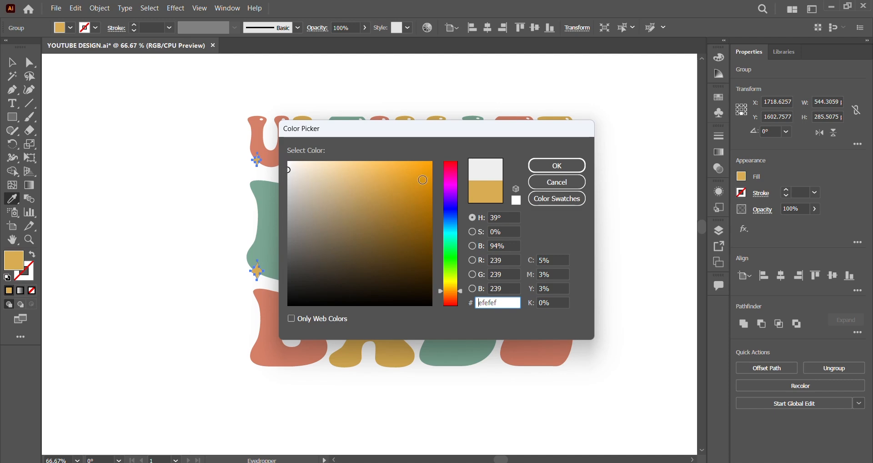
left_click(556, 165)
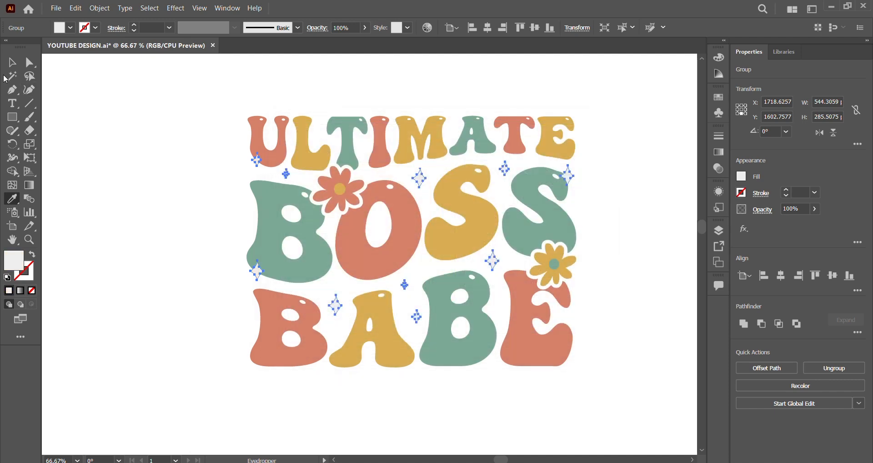
left_click(16, 66)
left_click(176, 103)
scroll(182, 103, "down", 1)
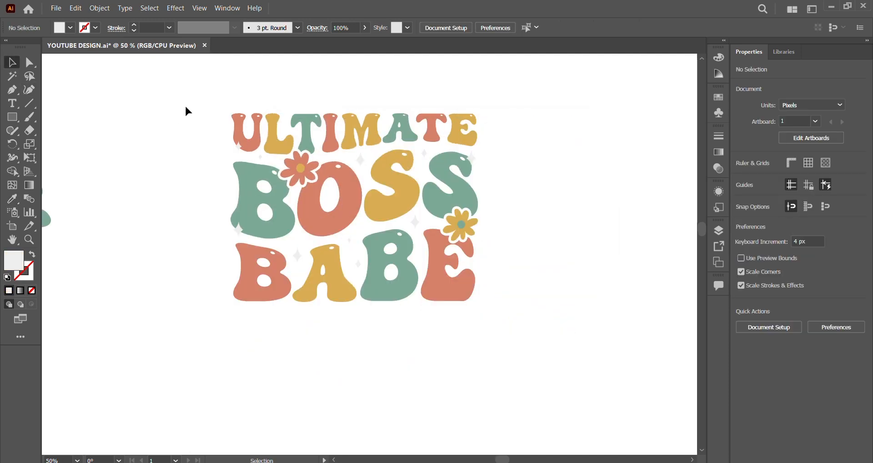
- Group all the lettering, flowers and sparkles into one object, then deselect it
left_click_drag(185, 98, 477, 301)
right_click(460, 277)
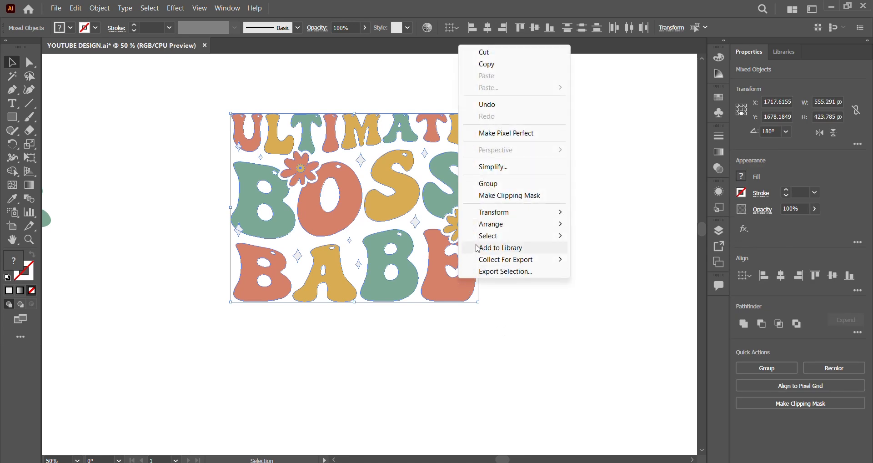
left_click(489, 186)
scroll(436, 201, "down", 3)
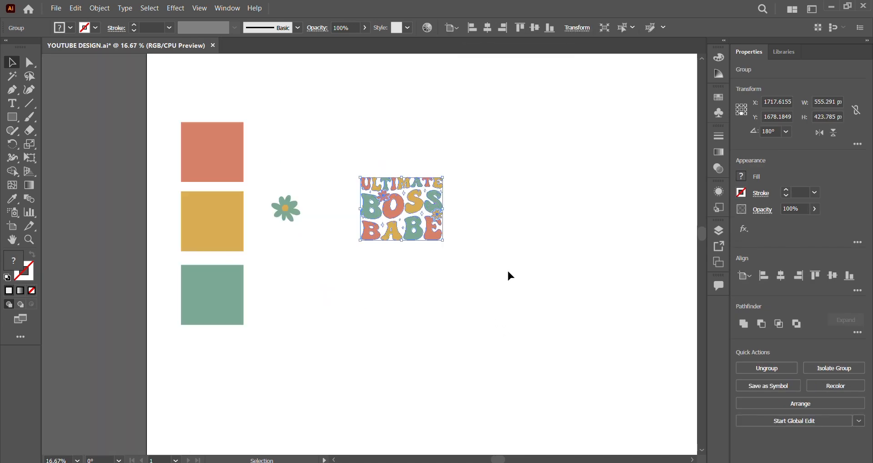
left_click(462, 285)
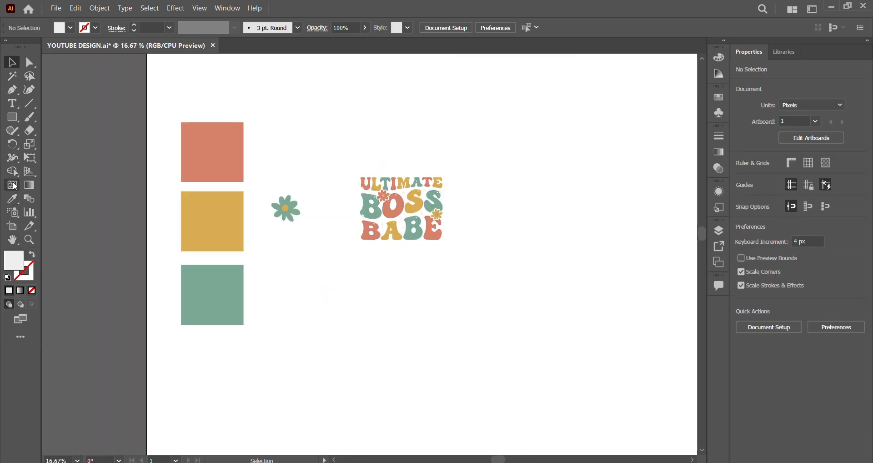
- Draw a rectangle about 1143 × 1517 px beside the design, fill it with black and deselect it
left_click_drag(470, 139, 639, 365)
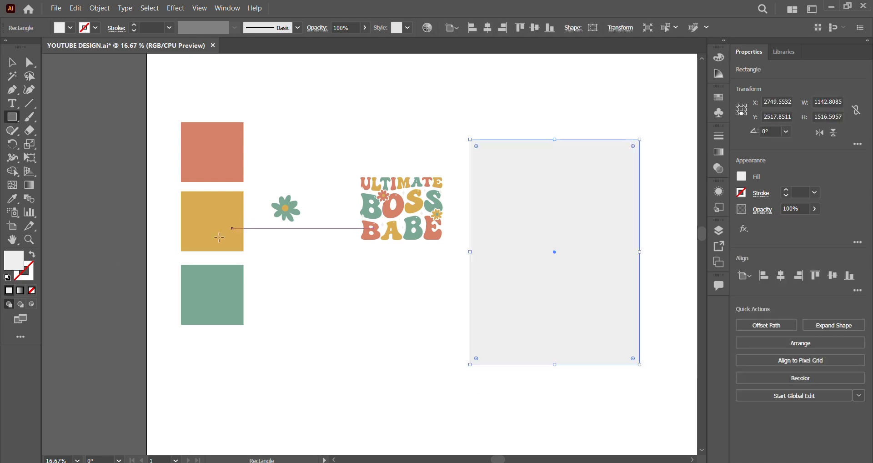
double_click(17, 264)
left_click_drag(387, 218, 349, 309)
left_click(559, 166)
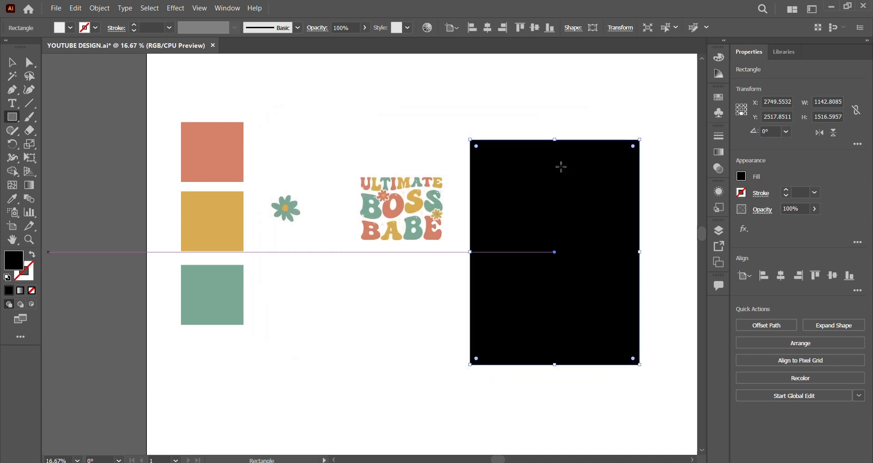
left_click(11, 62)
left_click(438, 326)
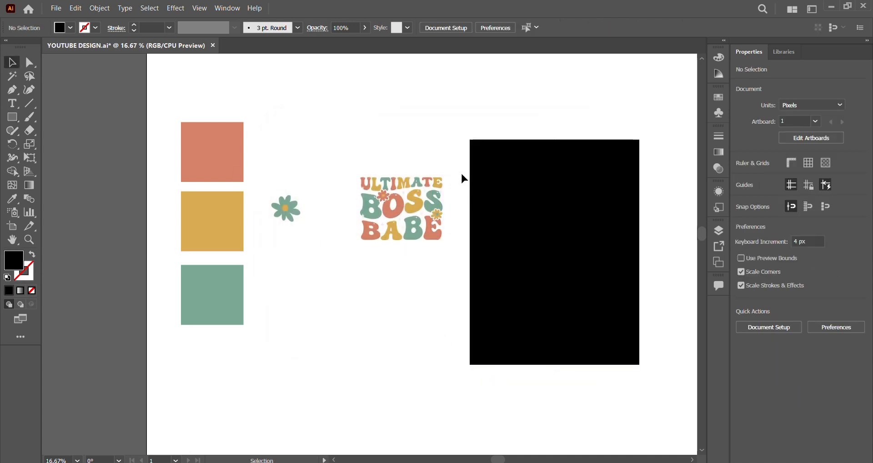
- Move the grouped design onto the horizontal centre of the black rectangle and bring it to the front
left_click(376, 250)
right_click(394, 218)
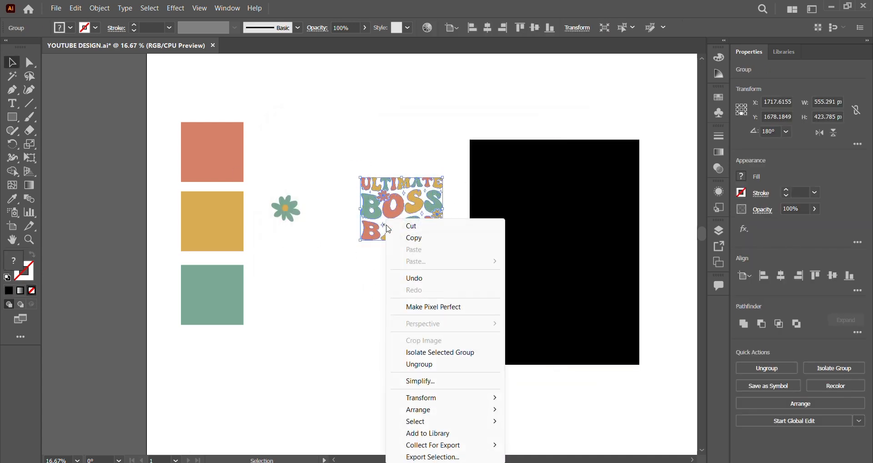
left_click(400, 362)
left_click(386, 215)
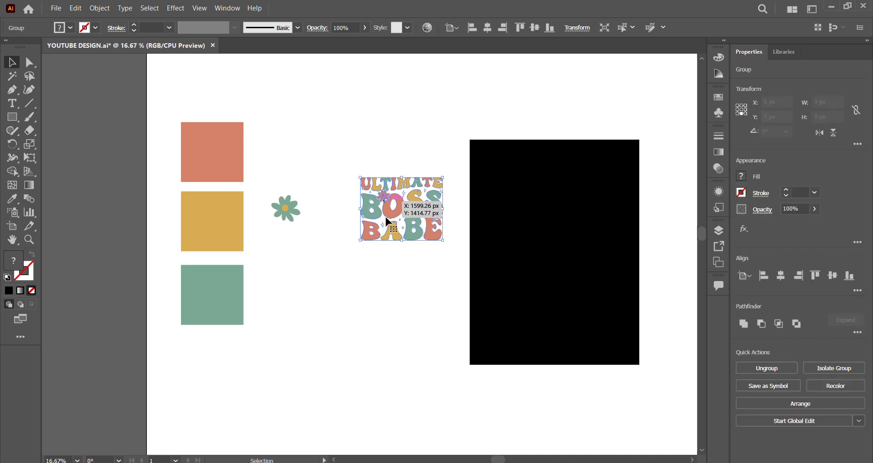
left_click_drag(386, 214, 542, 254)
scroll(642, 250, "up", 2)
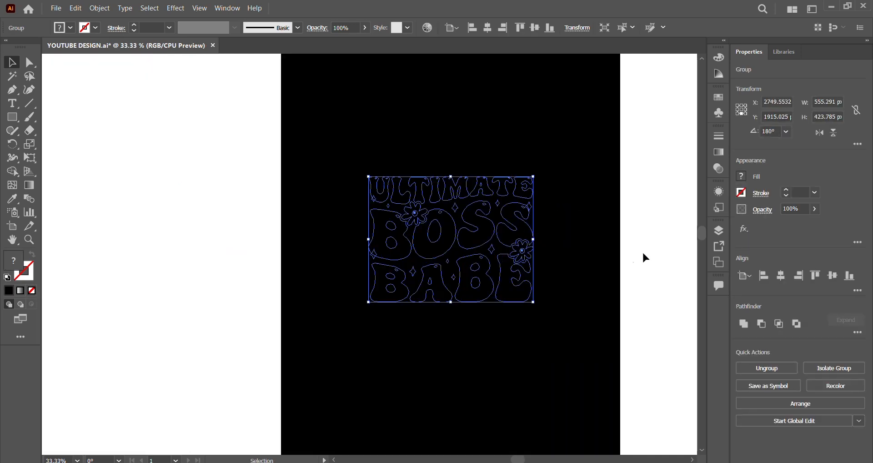
right_click(482, 263)
mouse_move(568, 210)
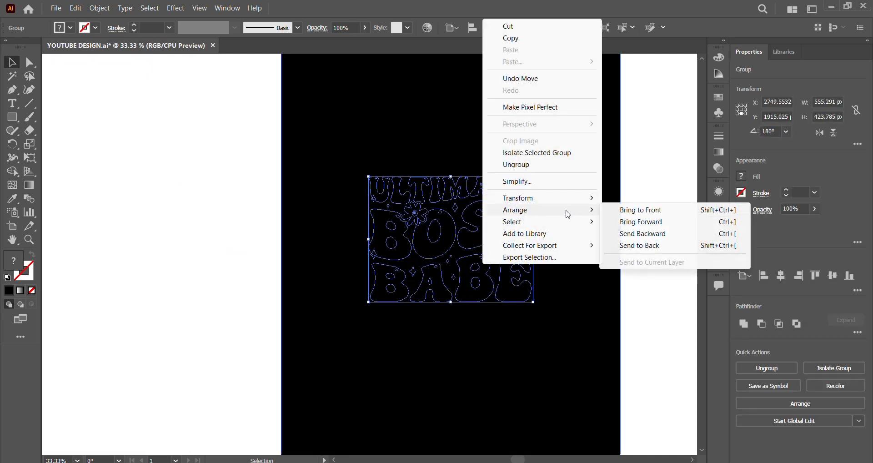
left_click(620, 210)
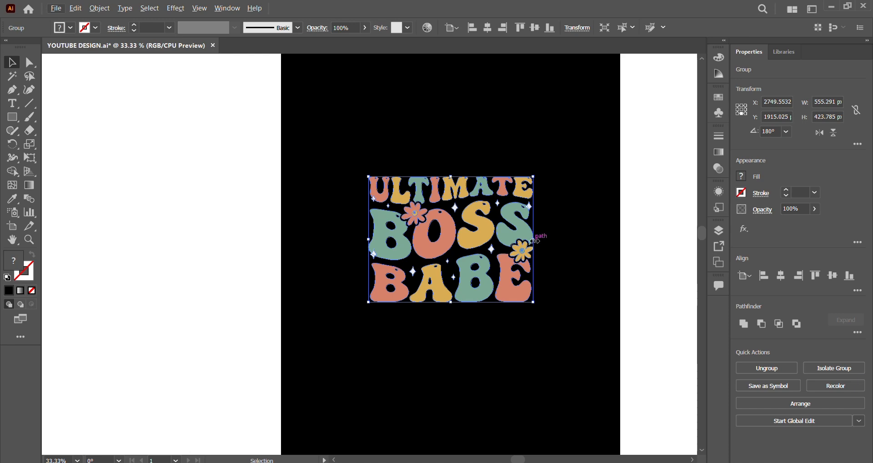
- Enlarge the design proportionally to about 70% of the black rectangle's width, recentre it and deselect it
left_click_drag(533, 238, 606, 257)
left_click_drag(580, 248, 548, 248)
left_click(635, 296)
scroll(538, 248, "up", 1)
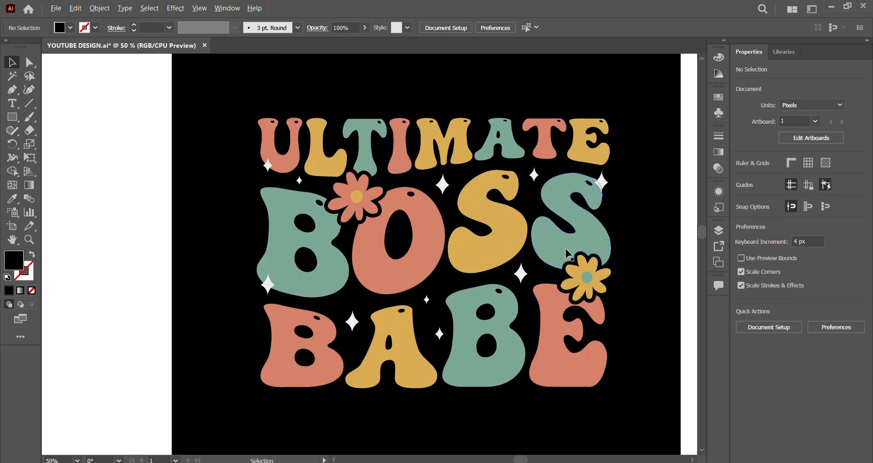
scroll(560, 268, "up", 1)
scroll(560, 272, "down", 1)
scroll(561, 271, "up", 1)
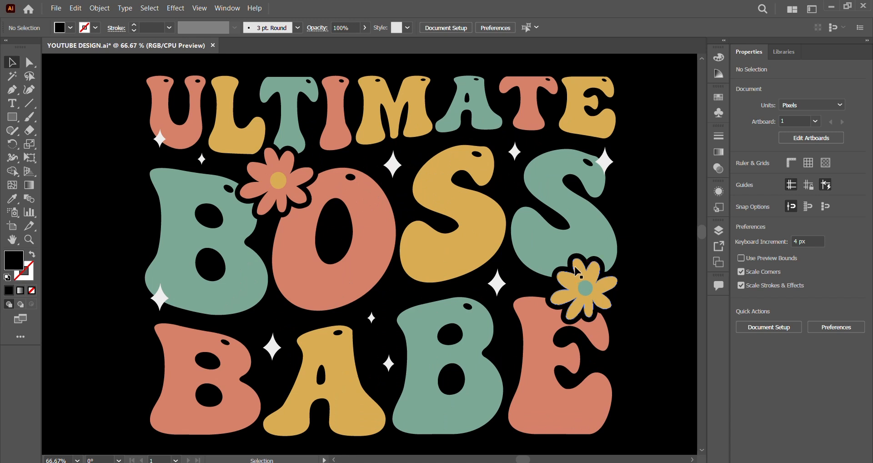